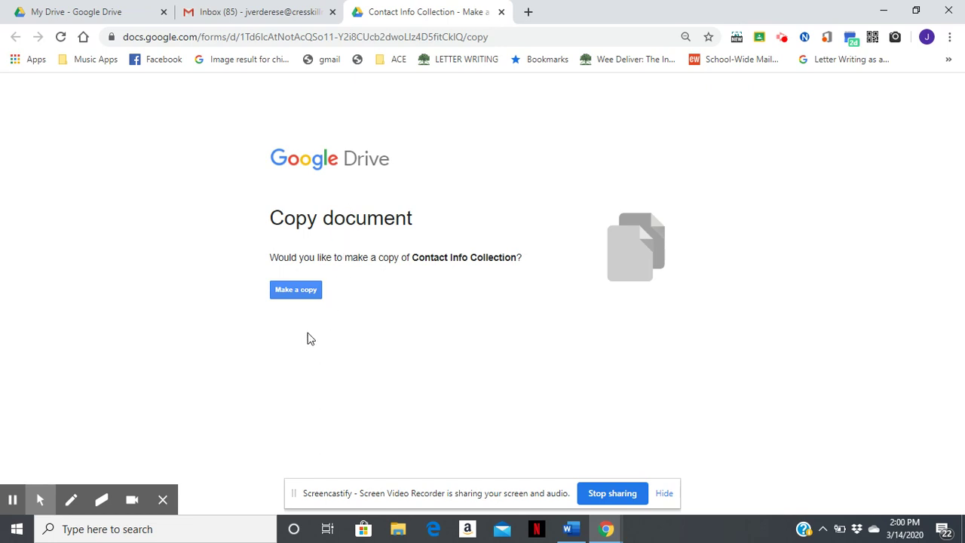
- Create 'Copy of Contact Info Collection' from the Copy document page in Google Drive
click(296, 291)
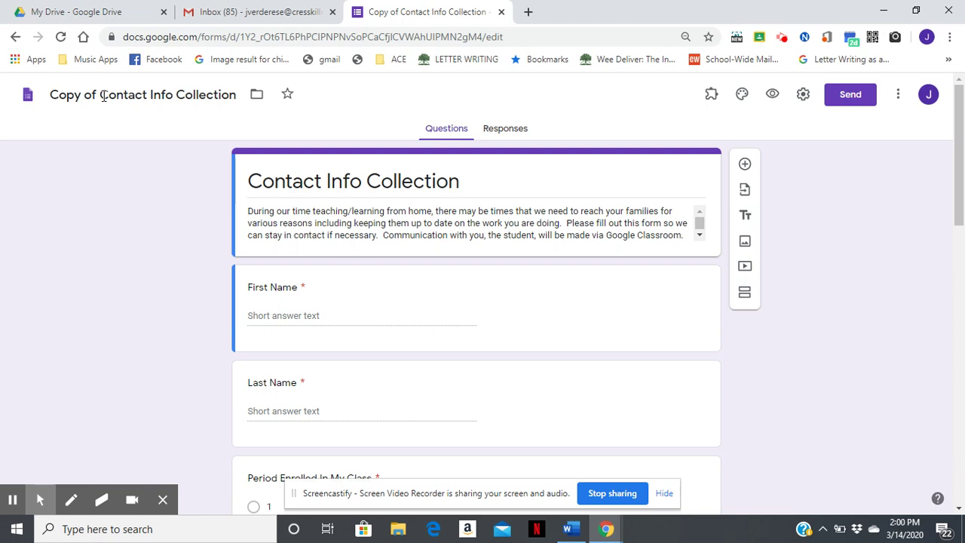
- Delete 'Copy of' from the form title so it reads 'Contact Info Collection'
click(103, 95)
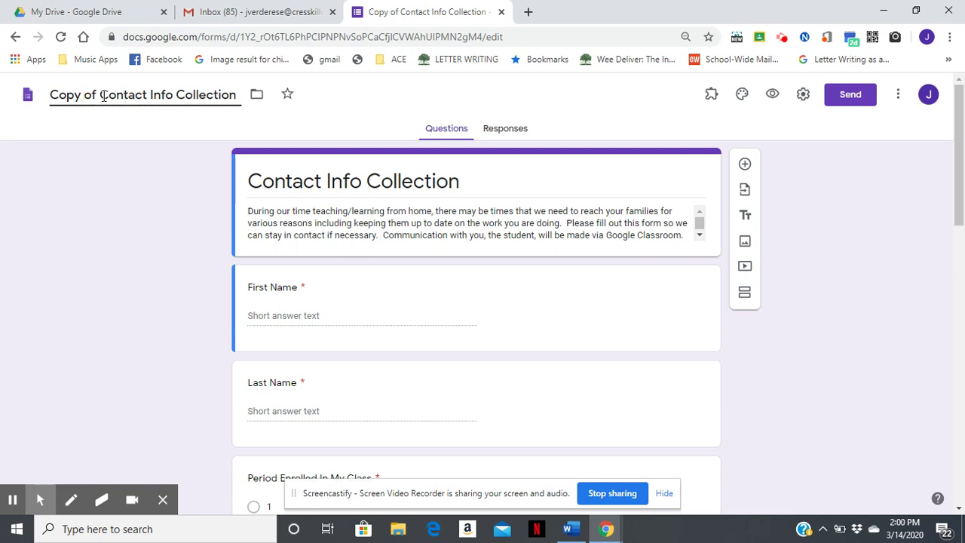
key(BackSpace)
key(BackSpace)
key(BackSpace)
key(BackSpace)
key(BackSpace)
key(BackSpace)
key(BackSpace)
key(BackSpace)
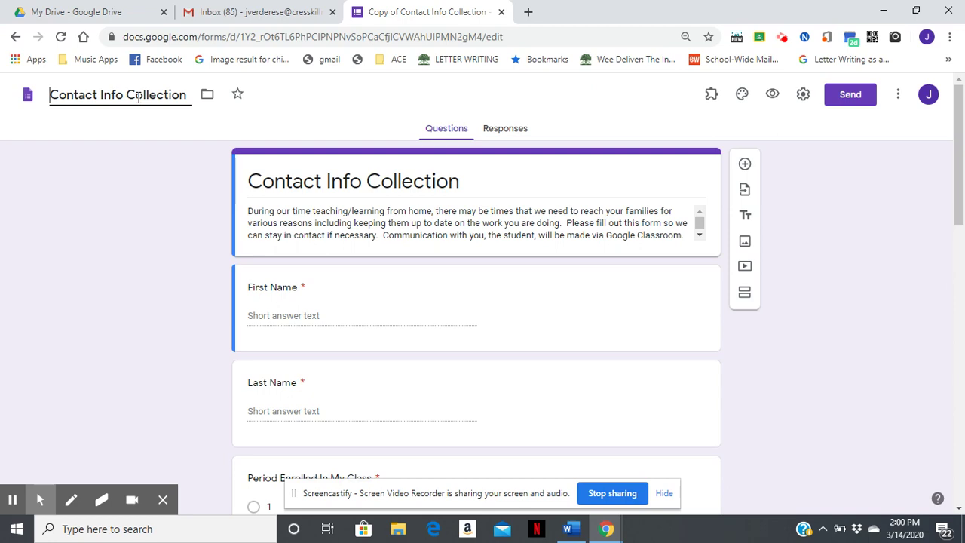
- Review the Gmail draft, then open the form's Parent/Guardian 2 Email Address question
click(256, 11)
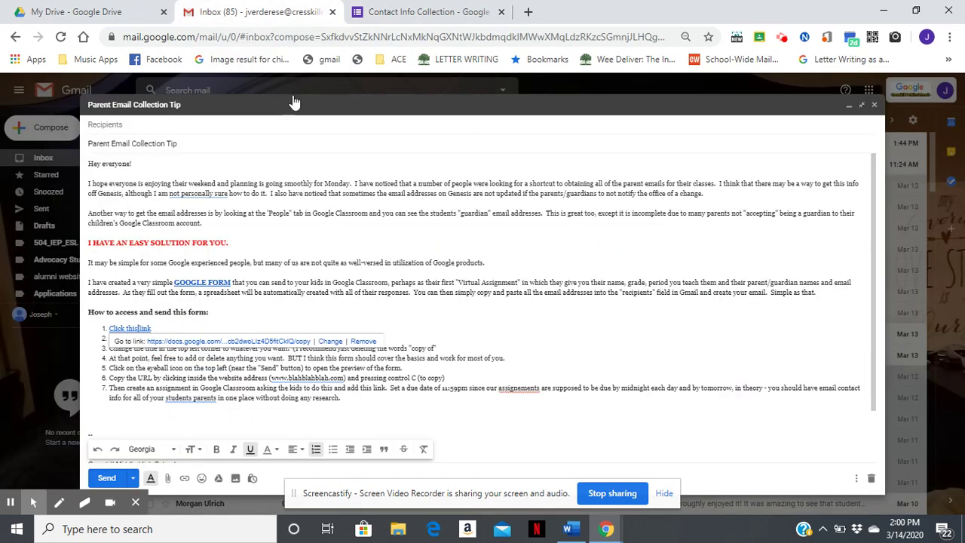
click(295, 374)
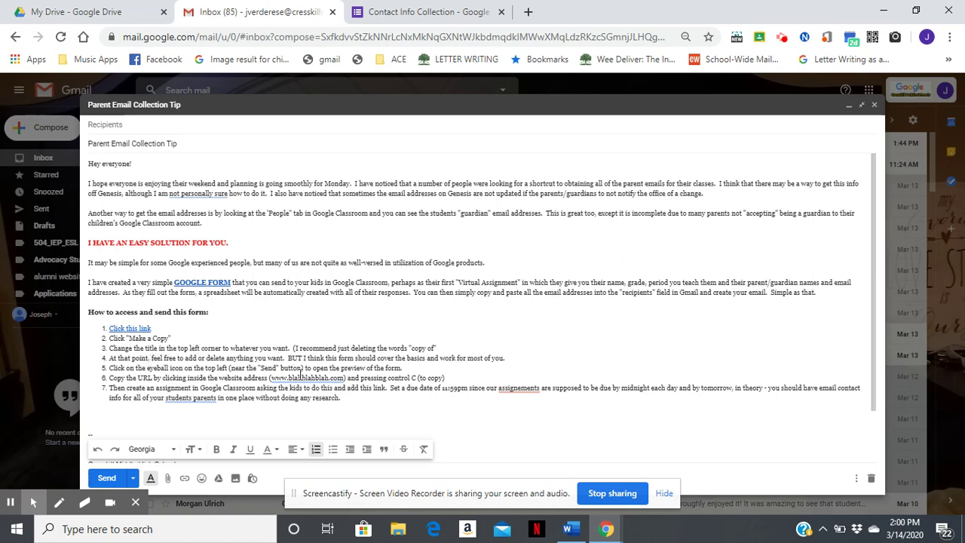
click(431, 11)
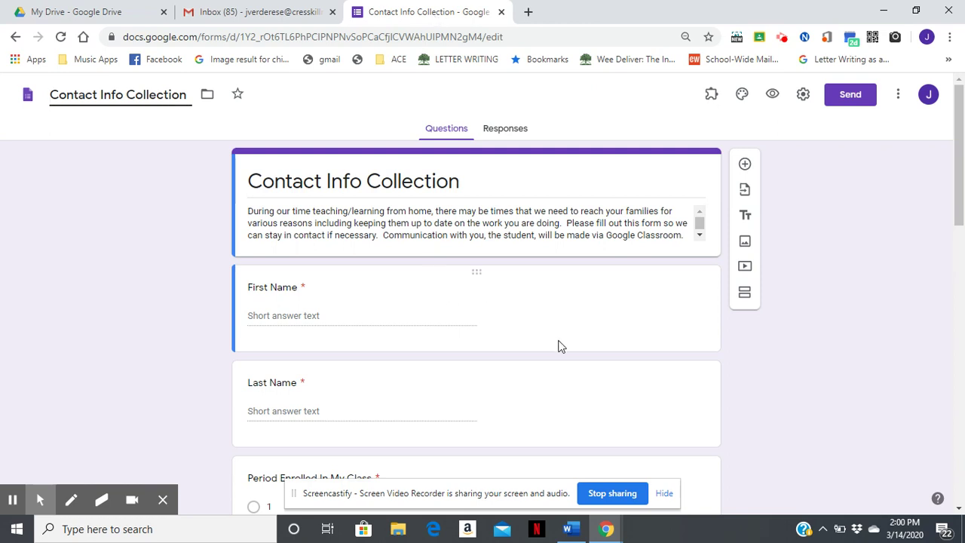
scroll(585, 386, down, 9)
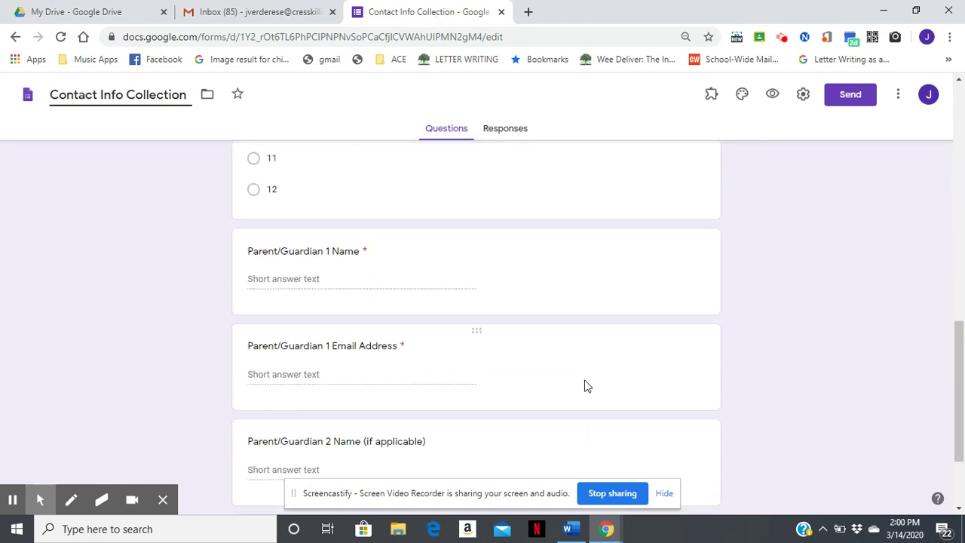
scroll(585, 385, down, 2)
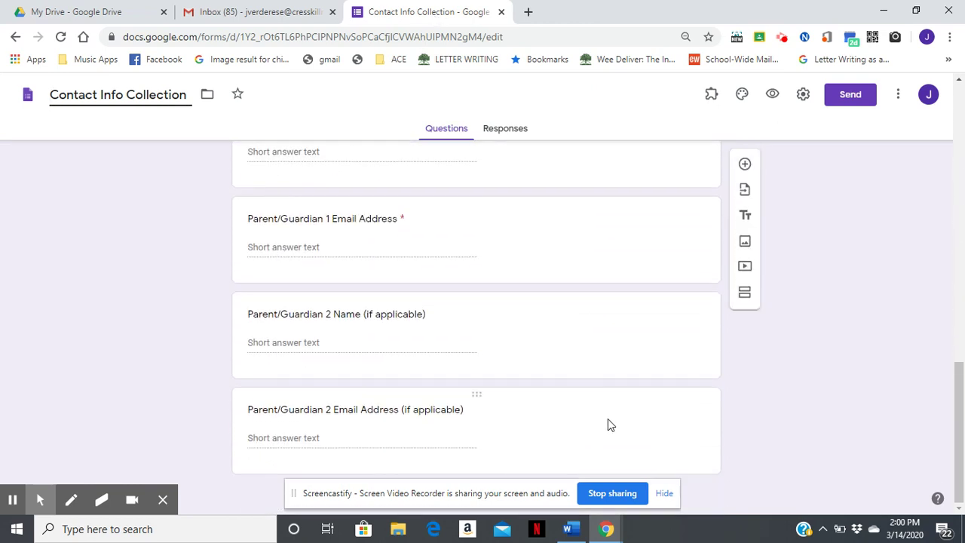
click(629, 408)
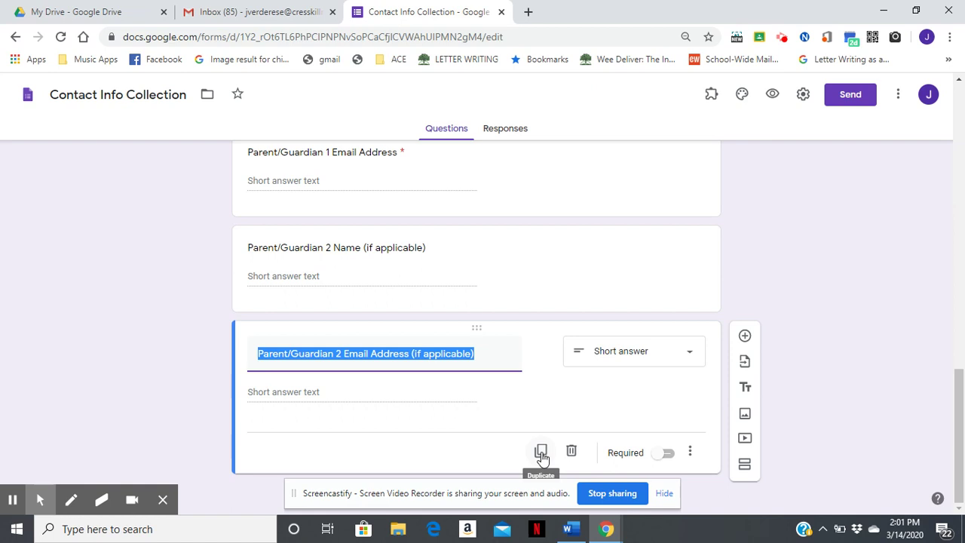
click(541, 454)
click(541, 452)
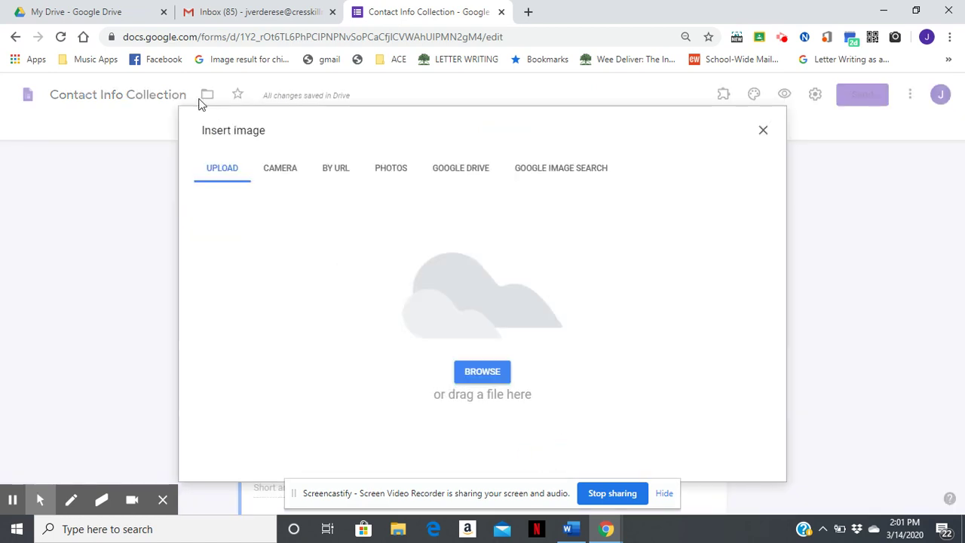
click(763, 132)
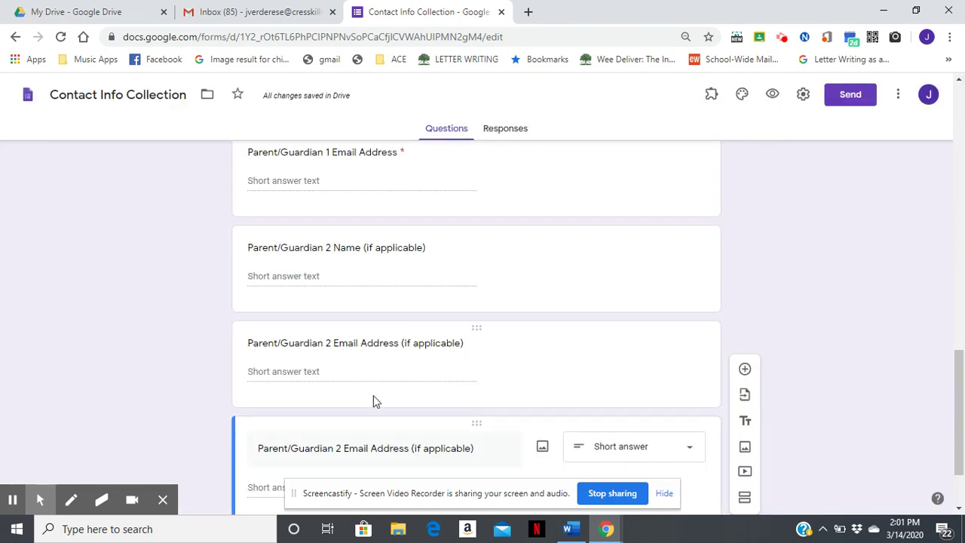
scroll(353, 445, down, 1)
triple_click(419, 357)
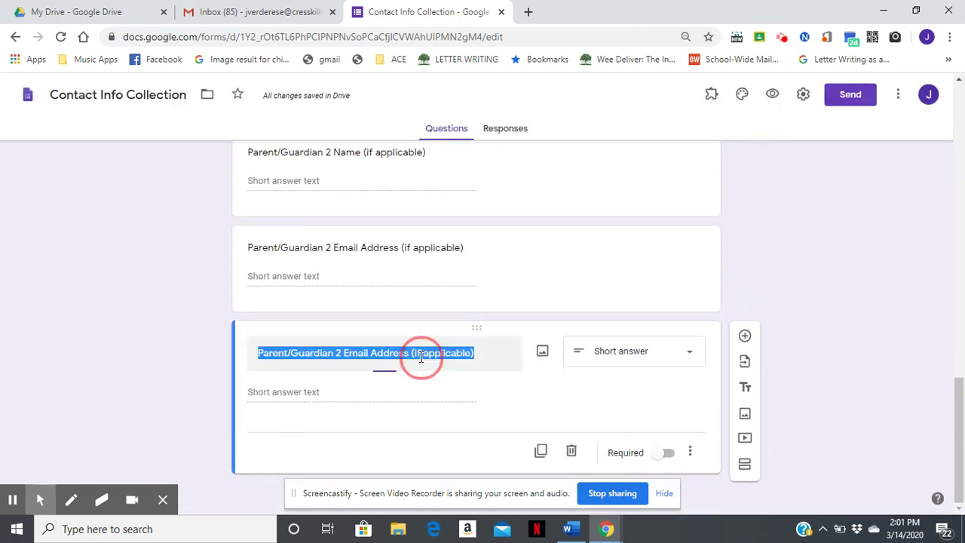
text(P)
key(BackSpace)
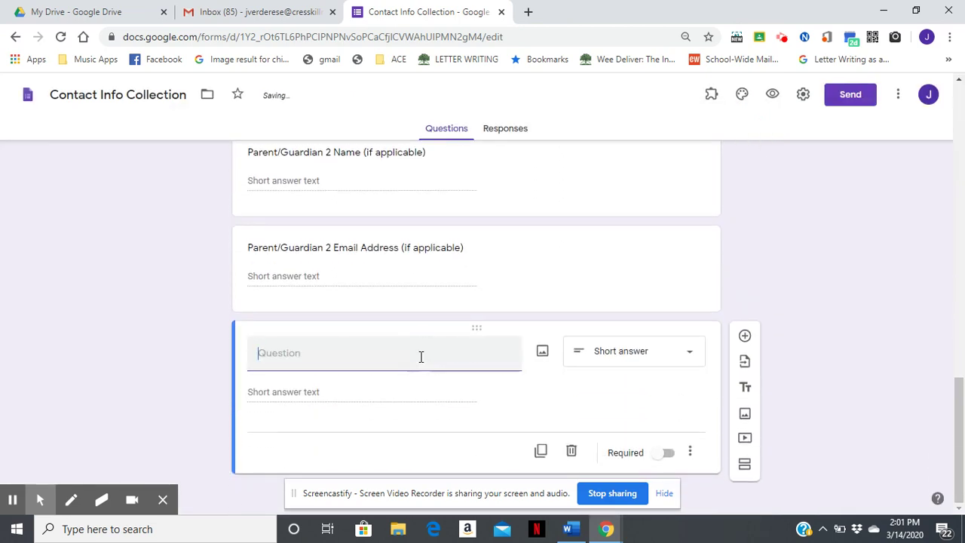
text(Contact Phone Number)
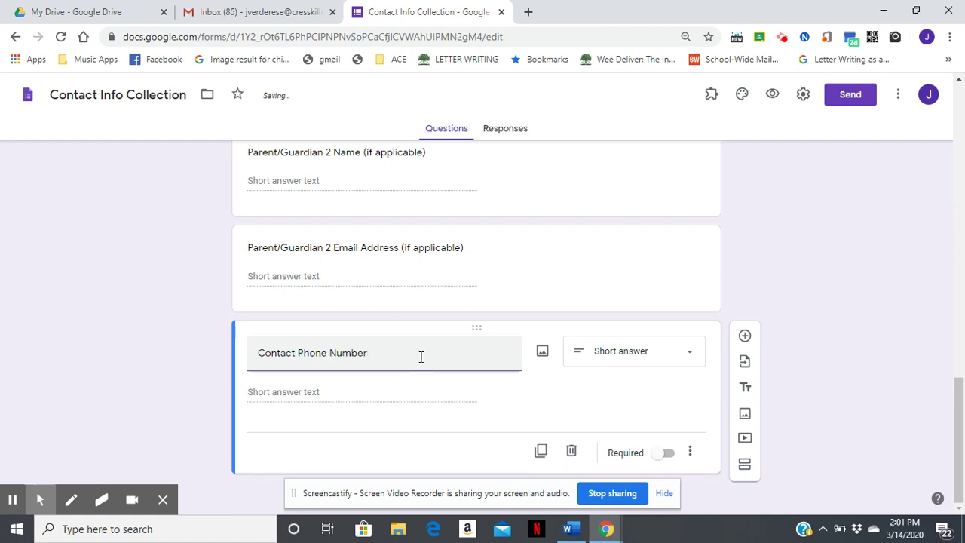
click(658, 454)
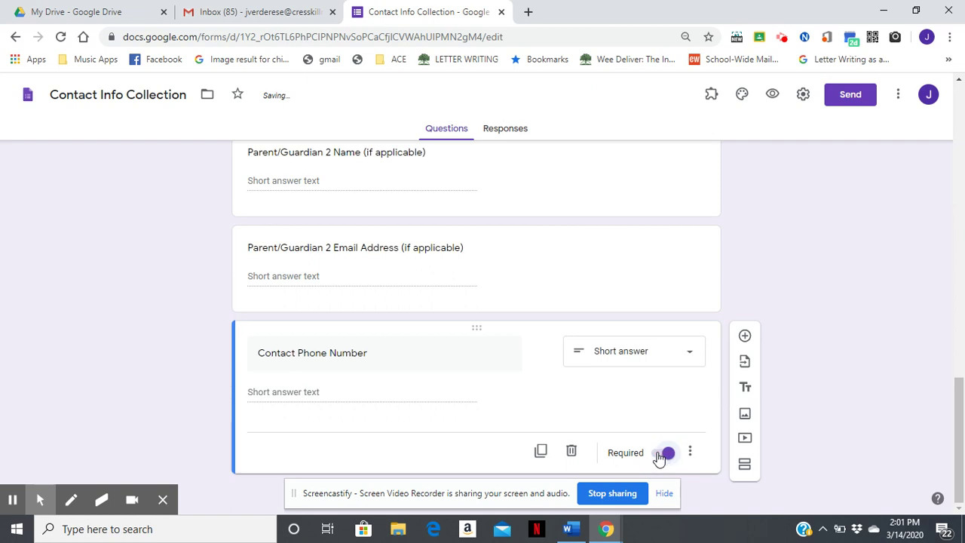
click(659, 455)
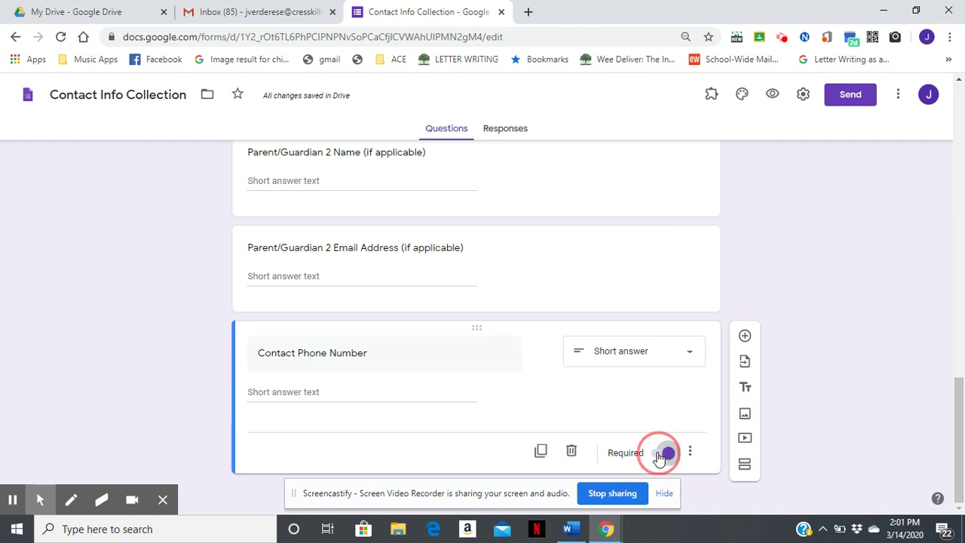
click(572, 452)
scroll(439, 222, up, 10)
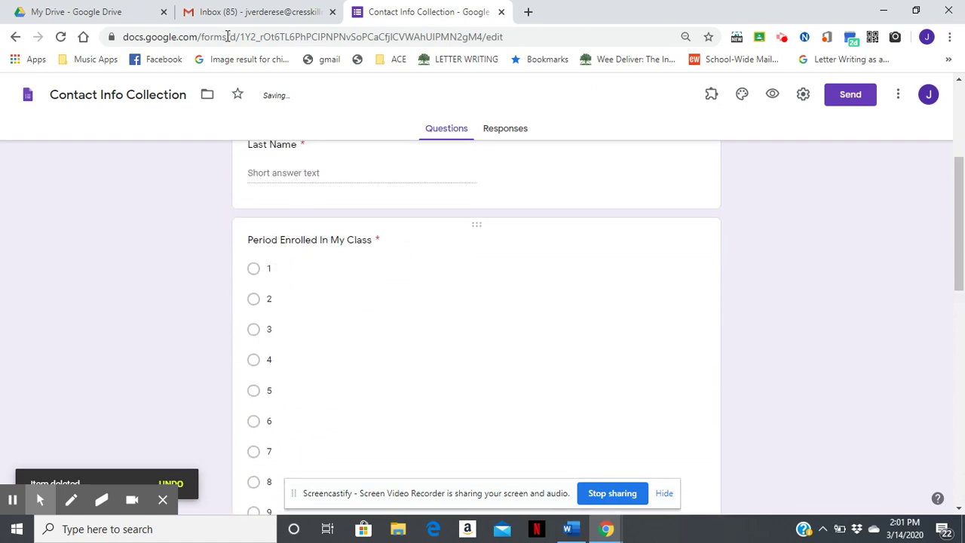
scroll(293, 337, up, 3)
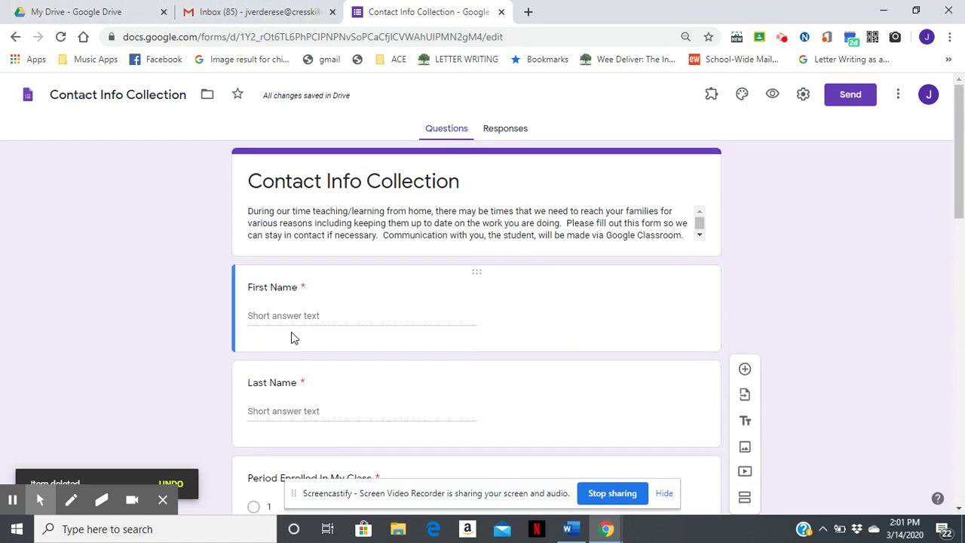
- Change 'top left' to 'top right' in step 5 of the draft, then return to the form
click(268, 17)
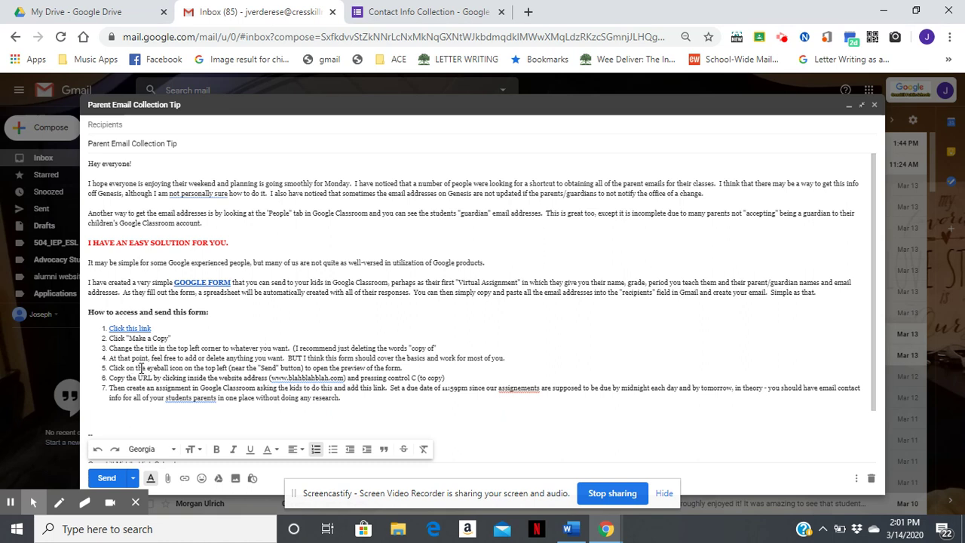
double_click(220, 367)
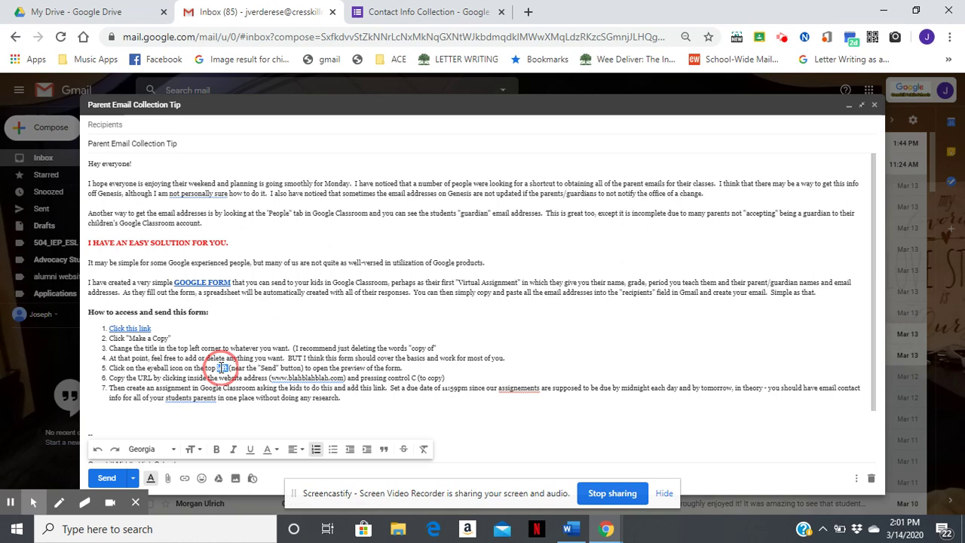
text(right)
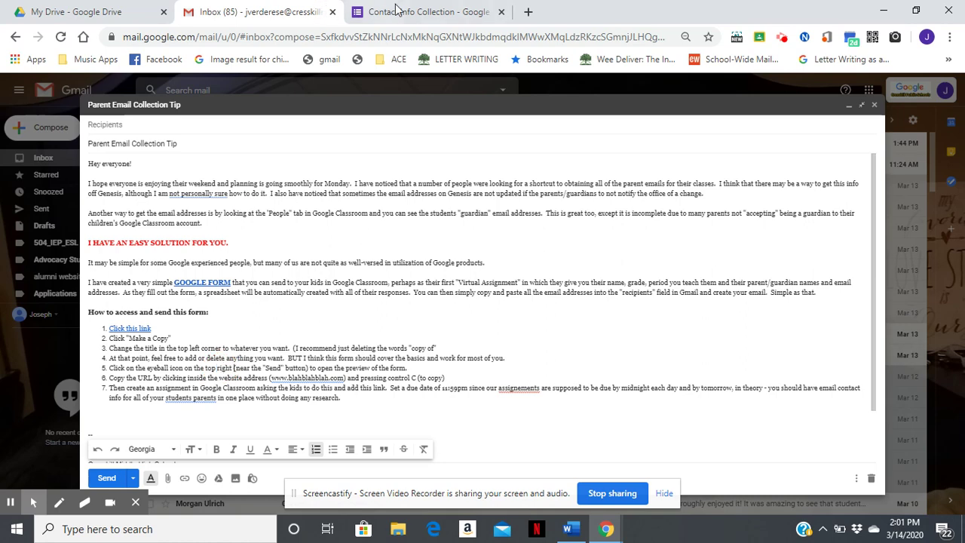
click(417, 12)
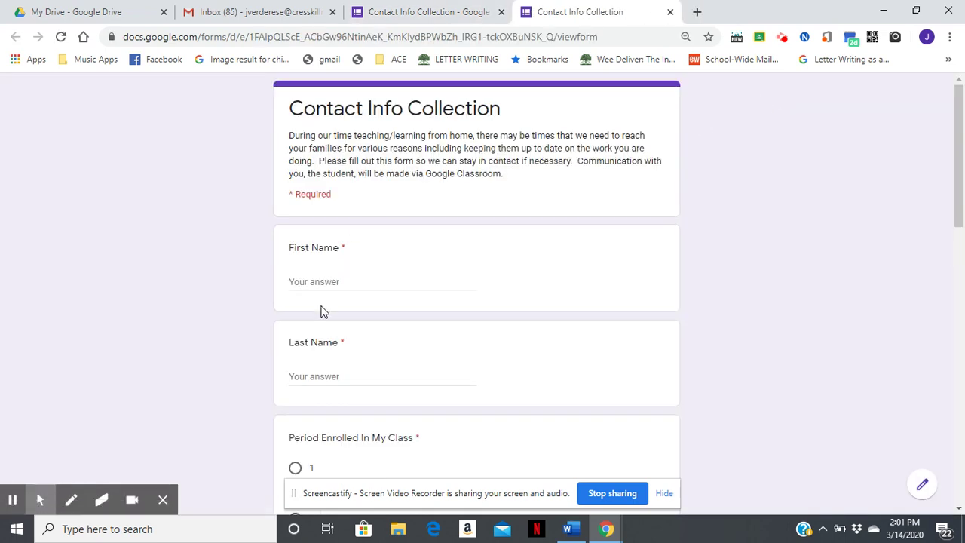
- Fill the preview with test names, a period, grade 10 and a parent name, then return to the draft
click(338, 282)
text(asdfh;alsdkfh)
key(Tab)
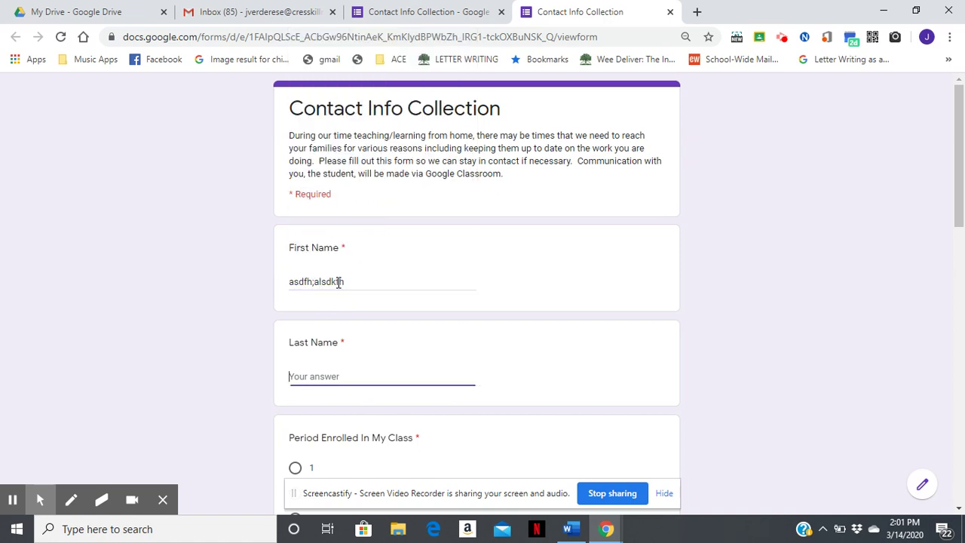
text(asdfh;alsdkfh)
key(Tab)
key(Tab)
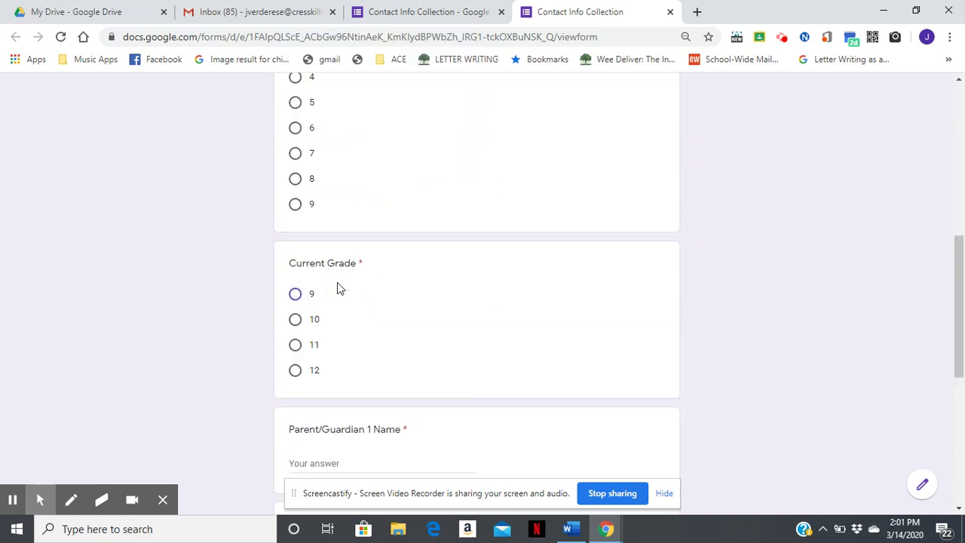
key(space)
key(Down)
key(Tab)
text(as;dfglkas;dfgkl)
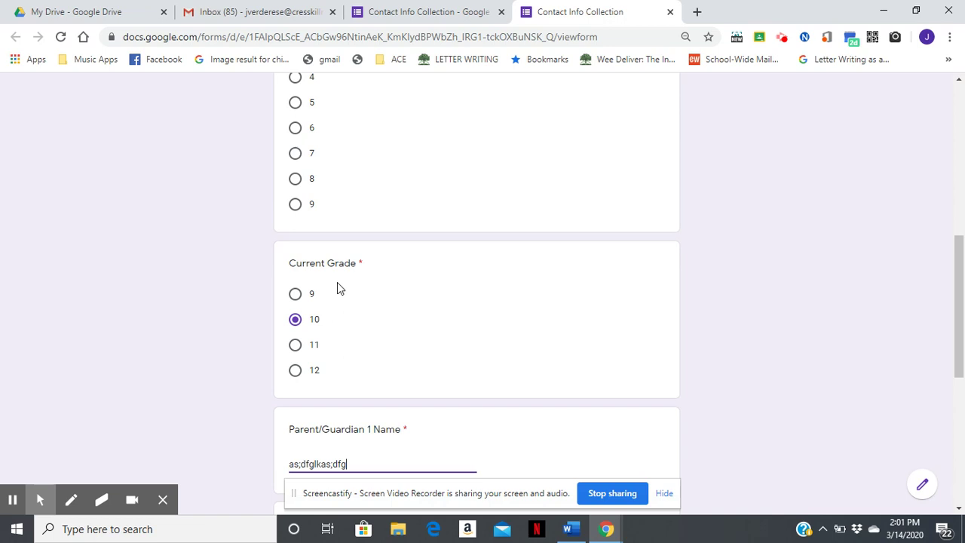
key(Tab)
text(asd;)
scroll(484, 241, up, 10)
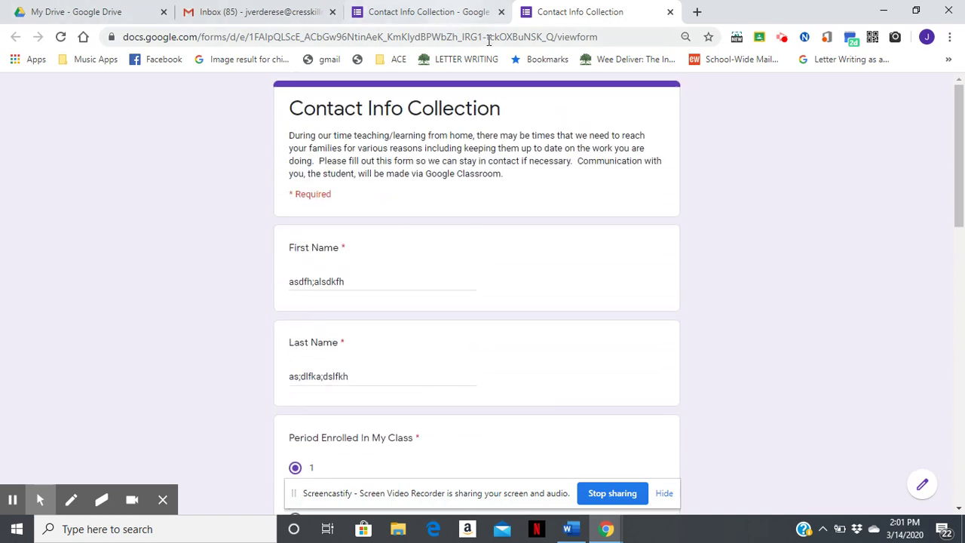
click(310, 11)
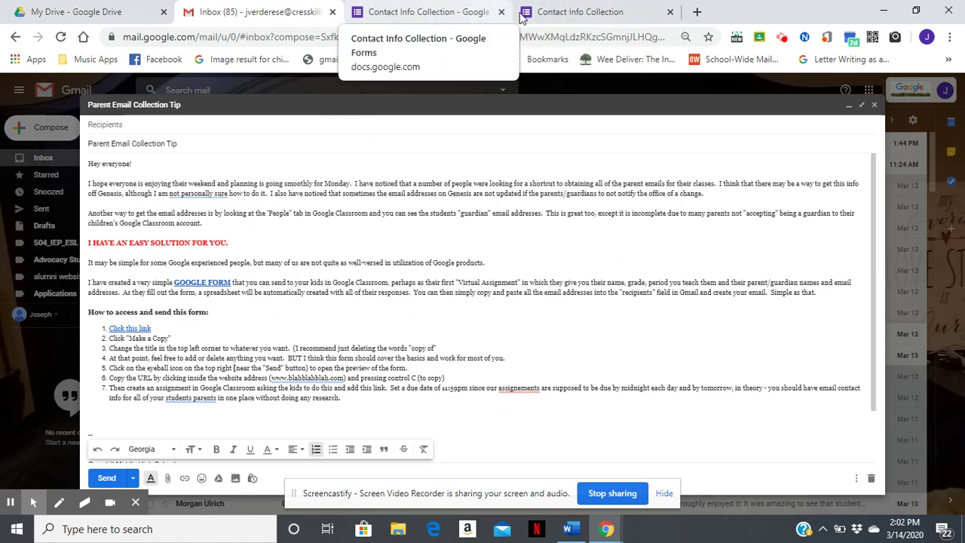
- Look over the form editor, then switch back to the live form preview
click(580, 12)
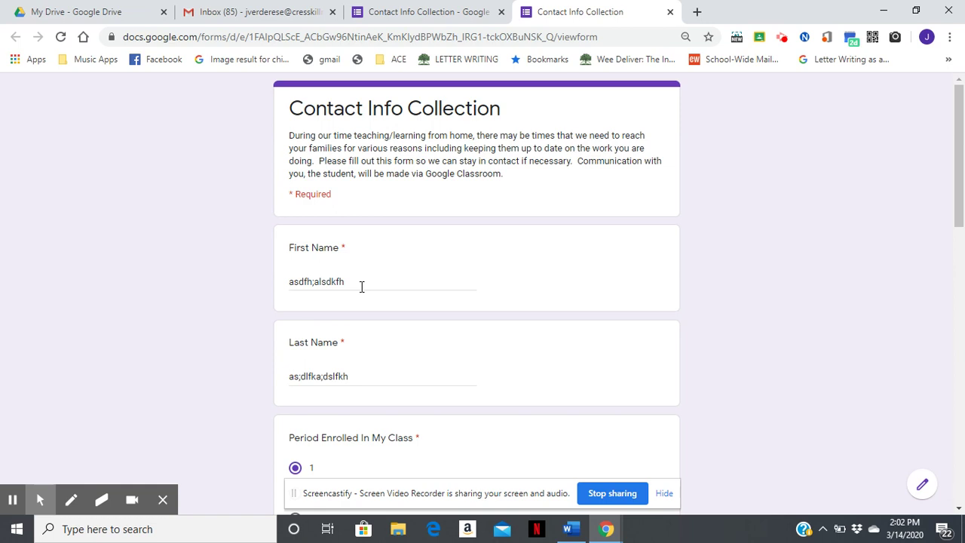
click(426, 10)
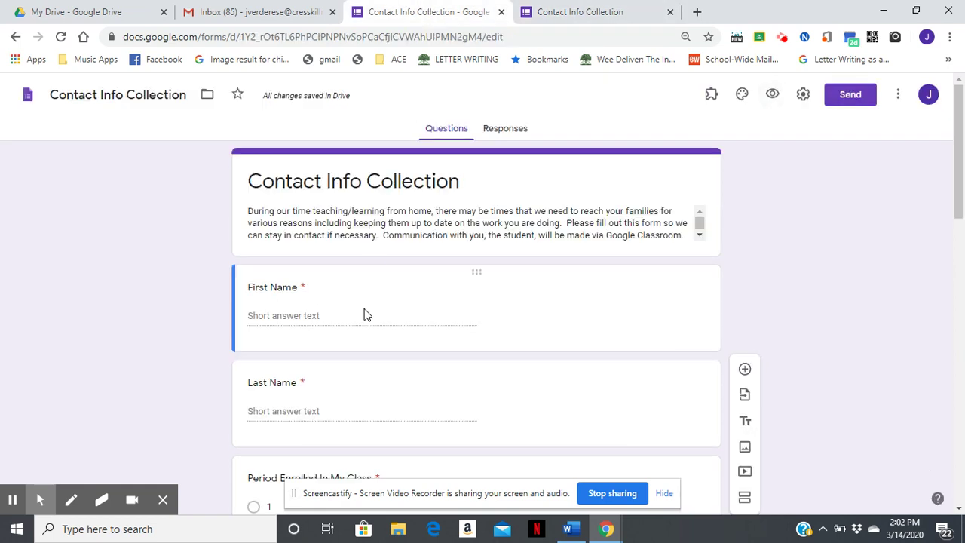
scroll(363, 313, down, 4)
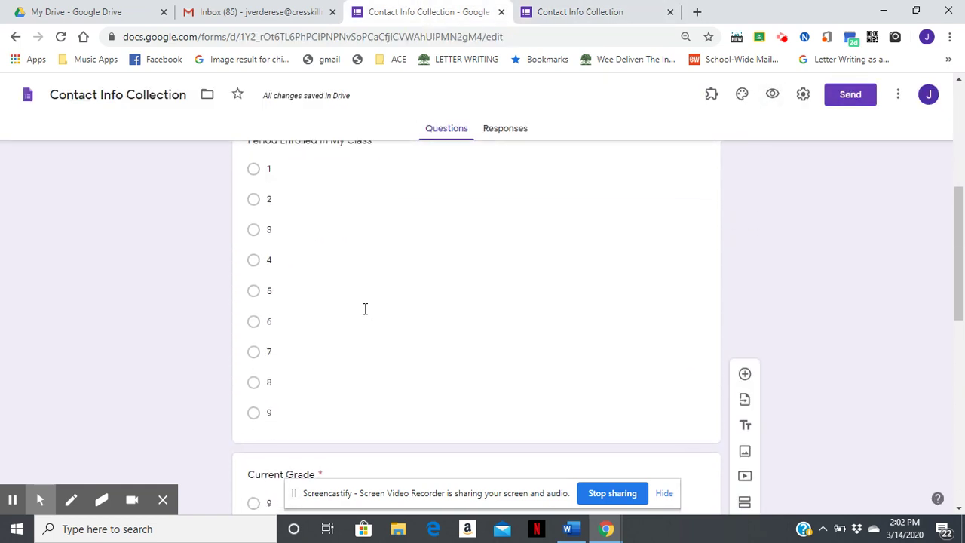
scroll(364, 314, up, 3)
scroll(364, 313, up, 2)
click(571, 12)
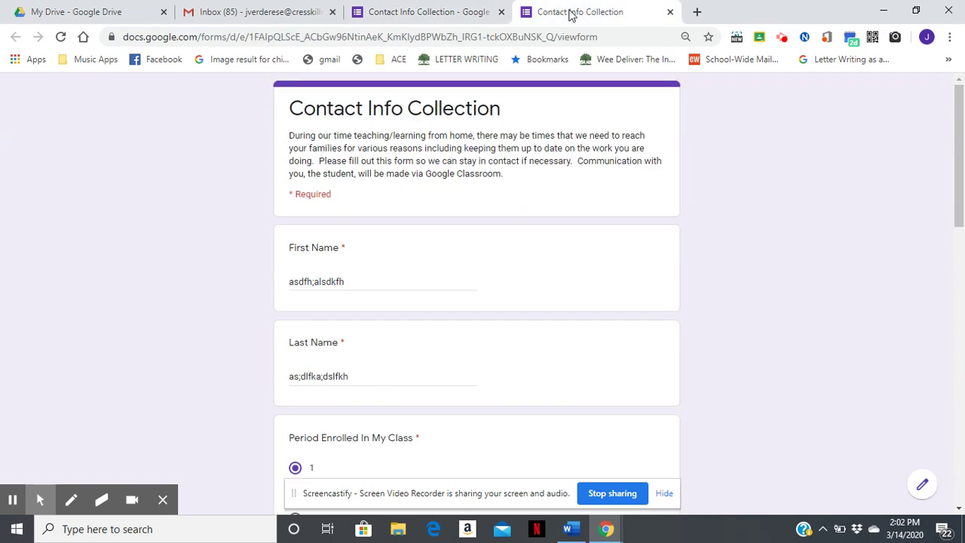
- Highlight the live form's full viewform web address for copying, then return to the Gmail draft
click(558, 40)
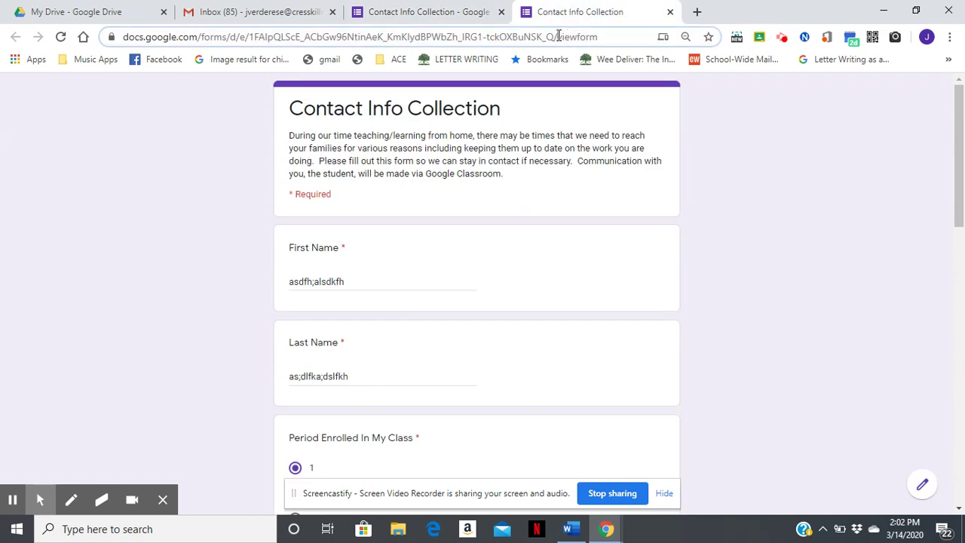
double_click(570, 37)
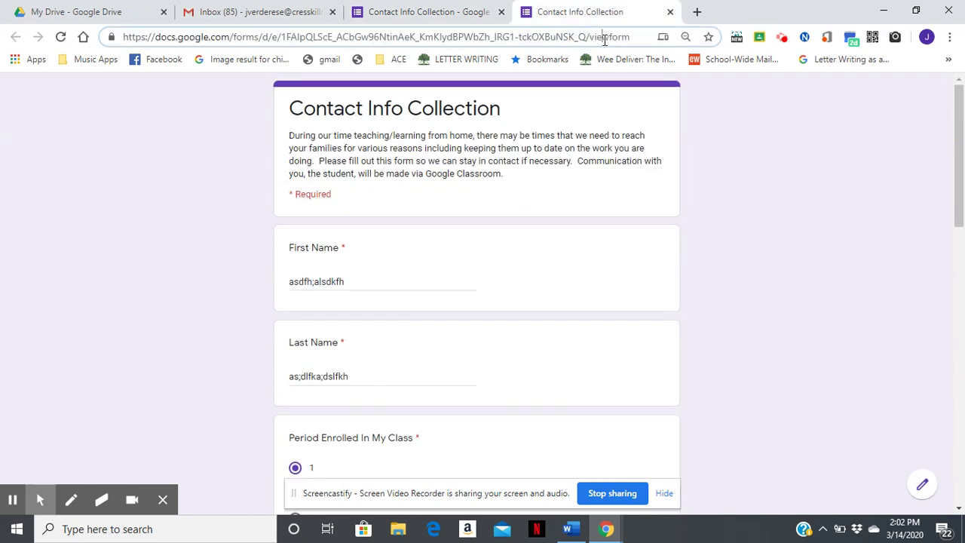
double_click(603, 42)
double_click(571, 39)
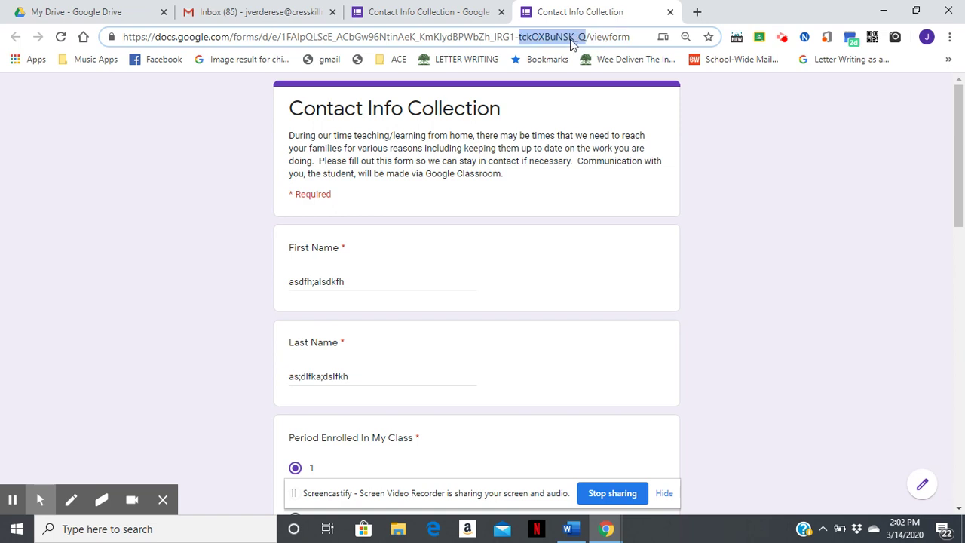
click(644, 34)
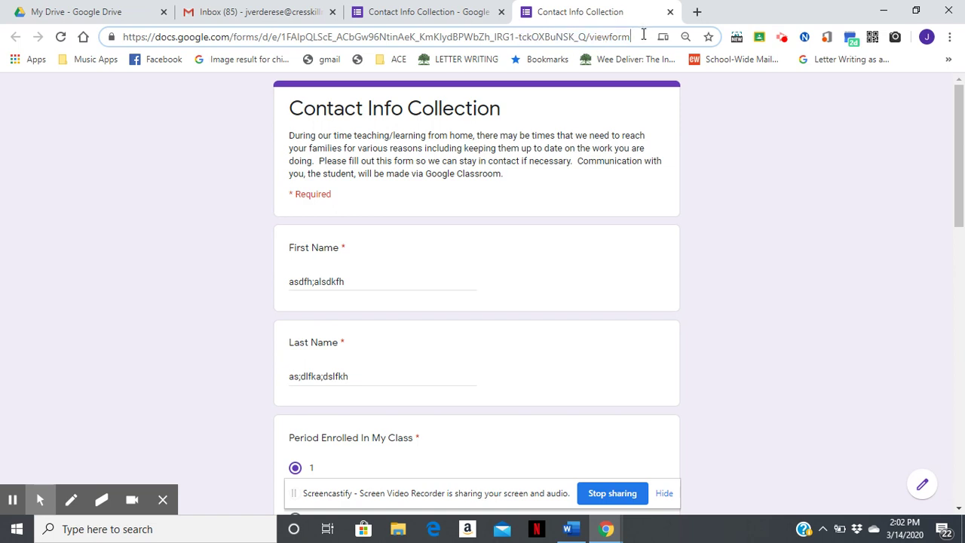
click(735, 98)
click(447, 35)
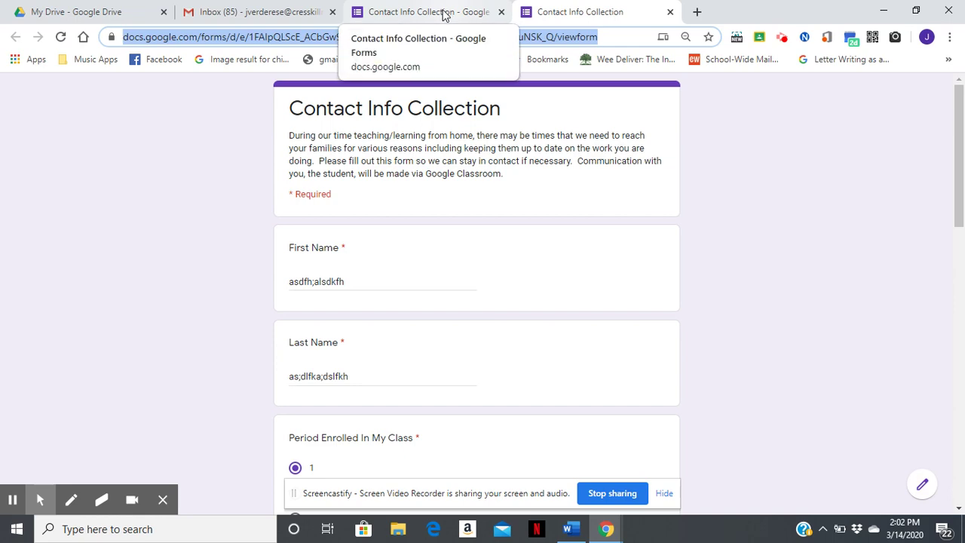
click(278, 16)
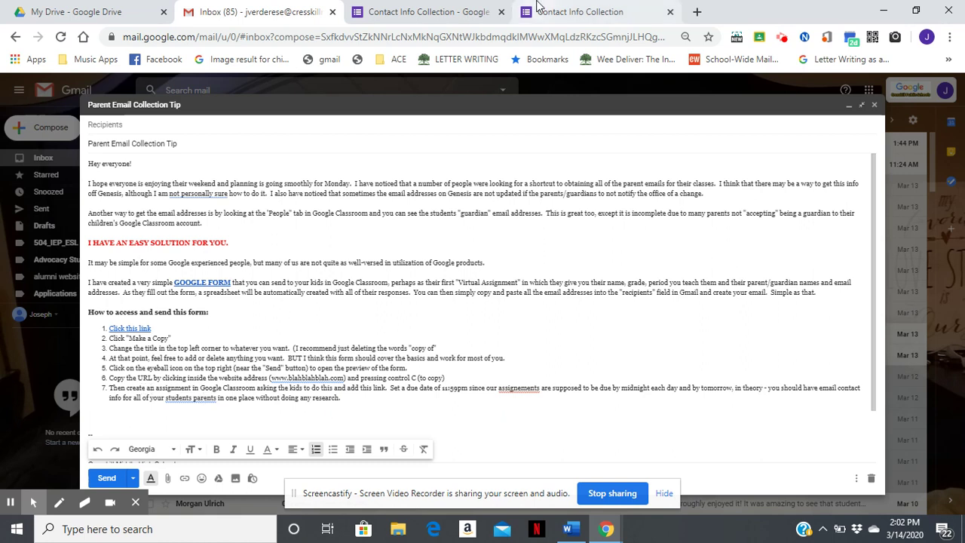
- In a new tab, go to classroom.google.com by typing 'class' in the address bar
click(696, 12)
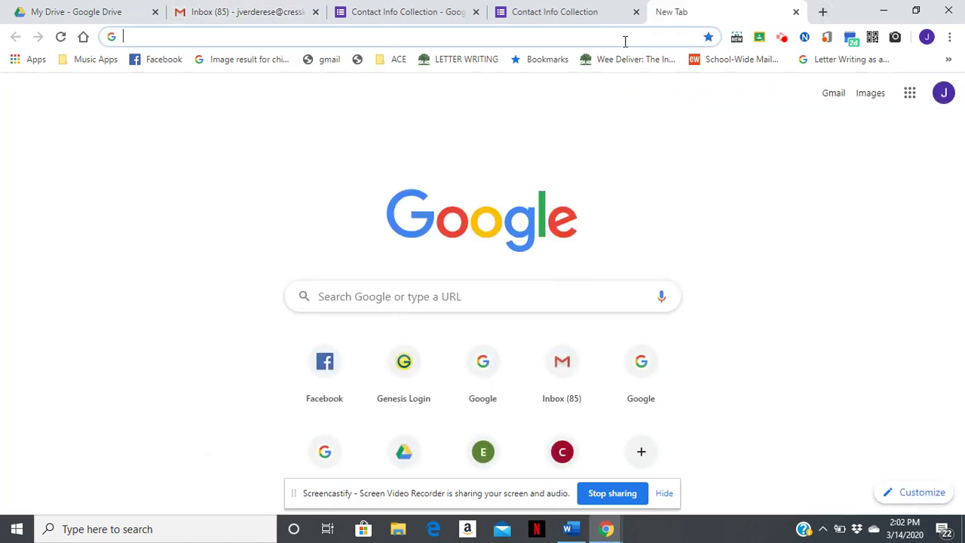
text(classroom.google.com/u/0/h)
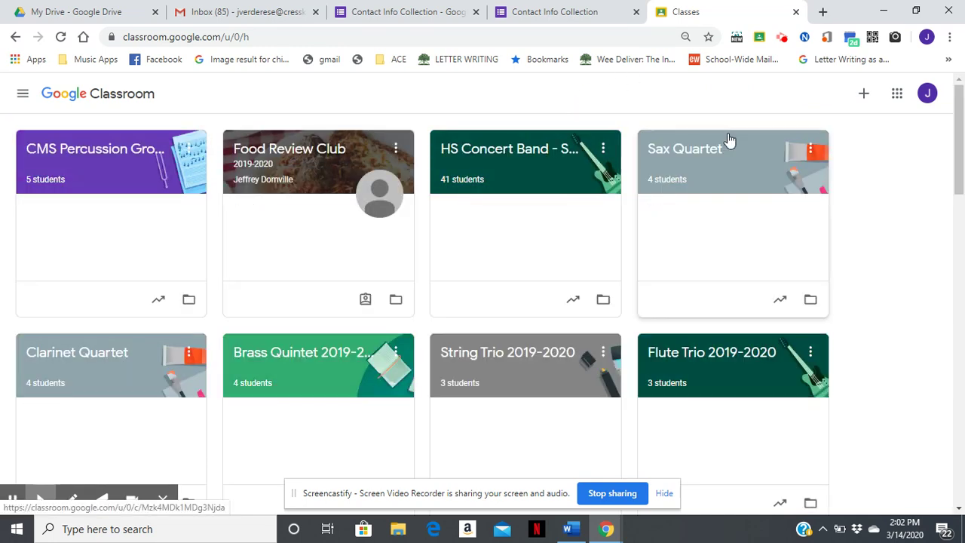
- Create a new Assignment from the Classwork page of CMS Percussion Group O
click(132, 149)
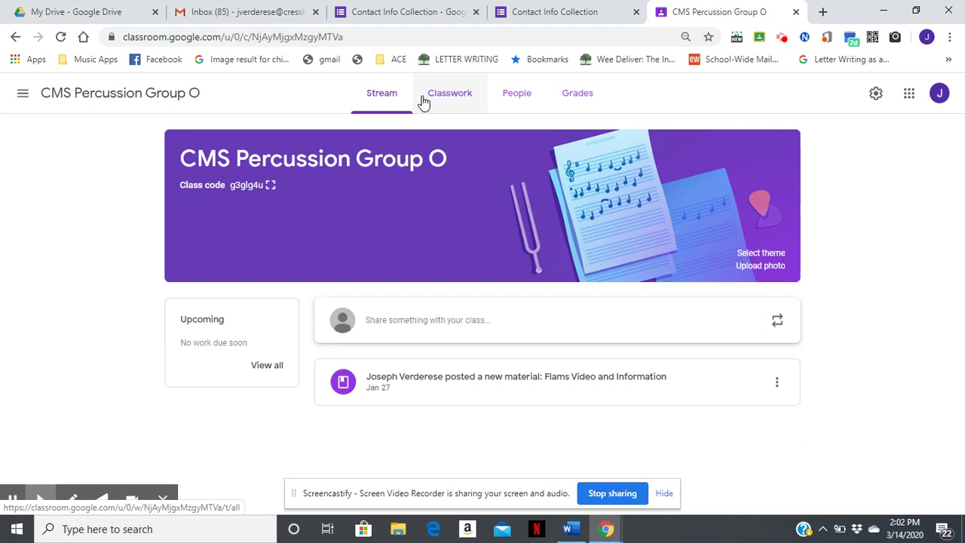
click(449, 100)
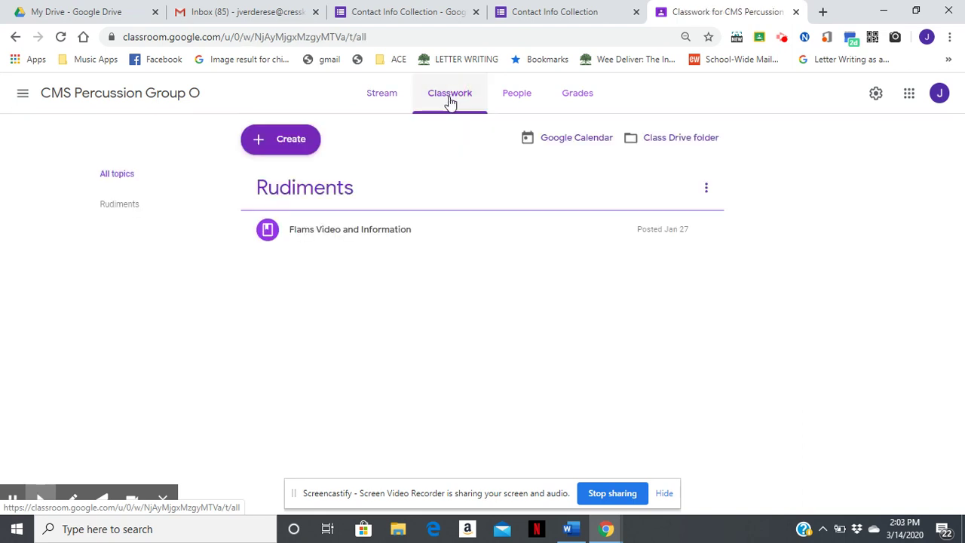
click(283, 145)
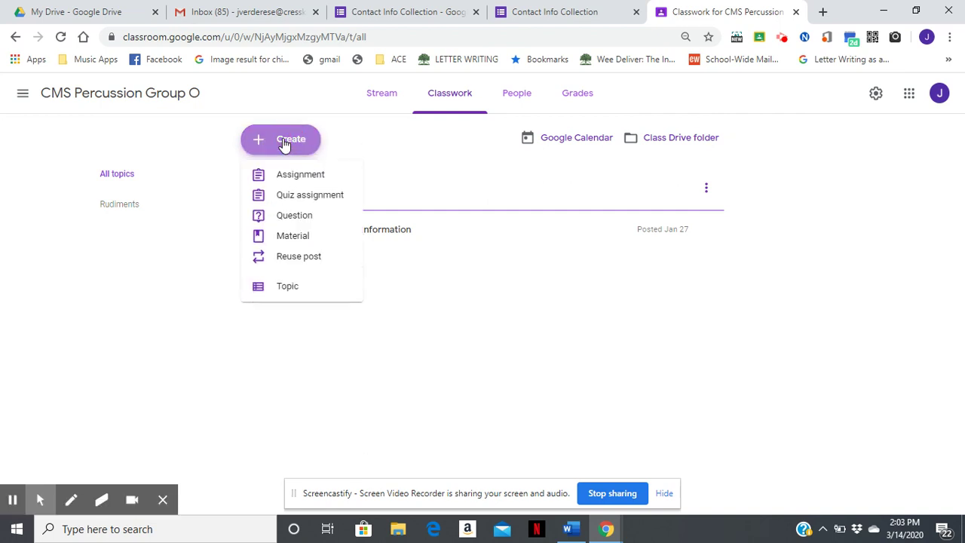
click(293, 181)
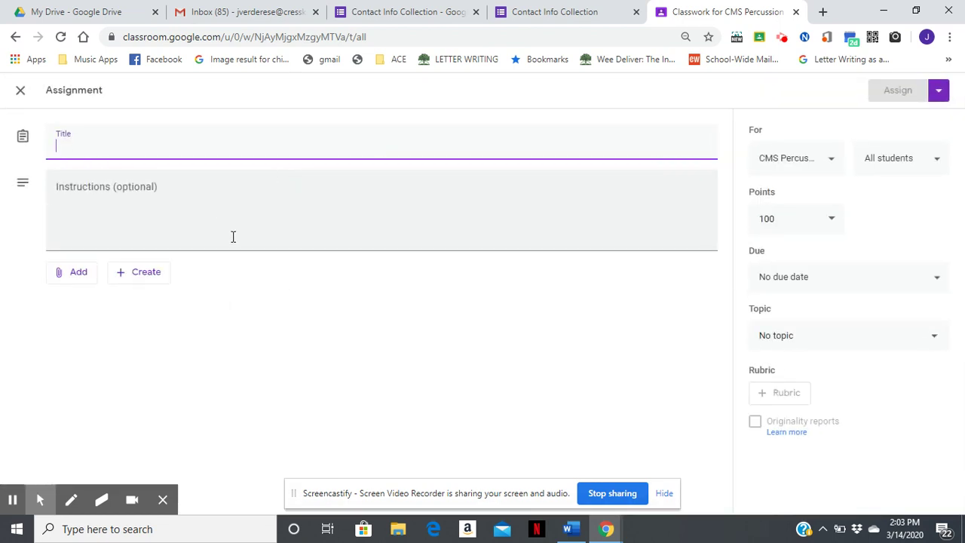
- Title the assignment 'Contact Info Collection' and write instructions to fill out and double check the form
text(Contact In)
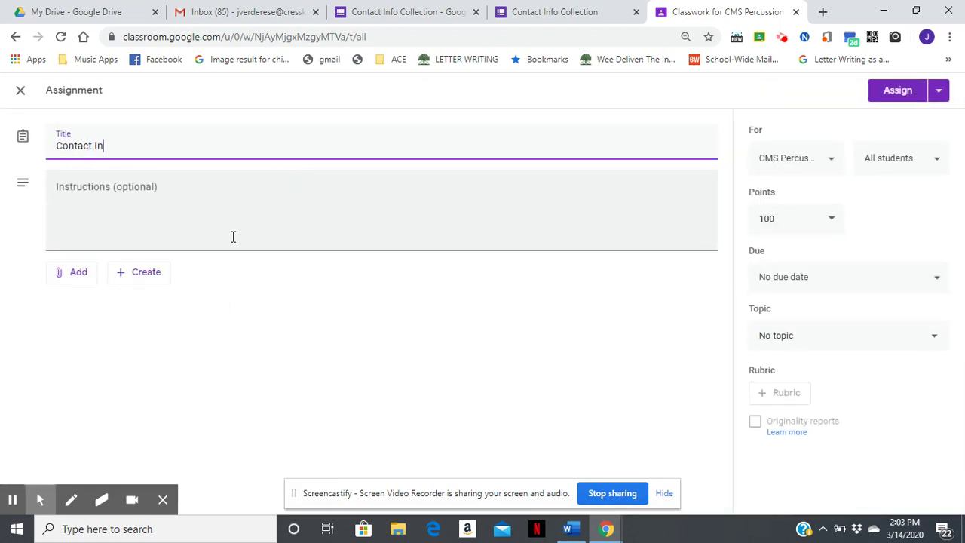
text(fo Collectio)
text(Please)
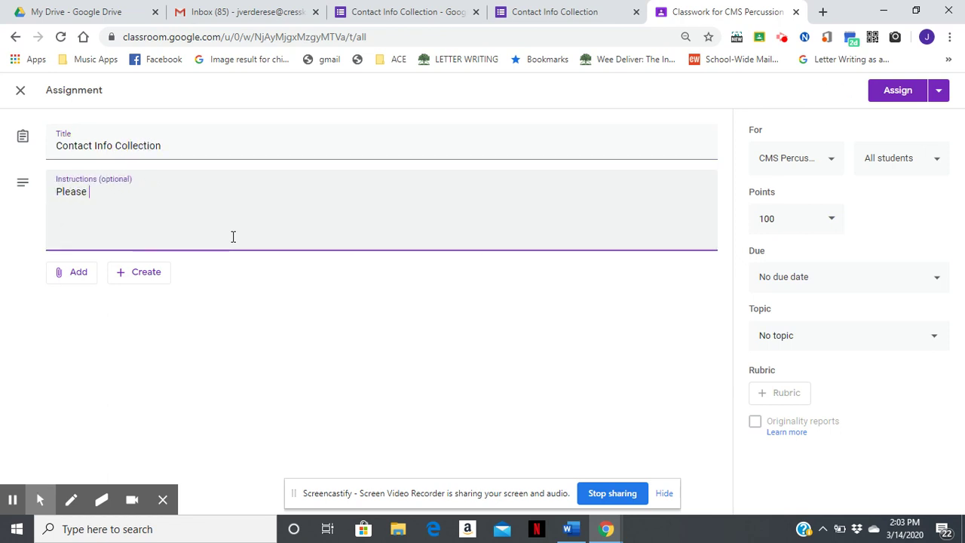
text( fill out the f)
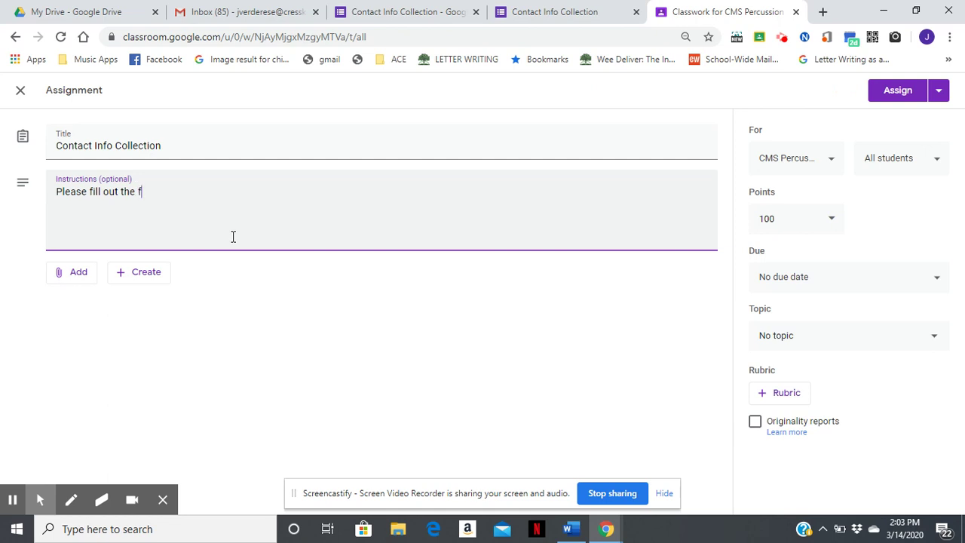
text(orm attached.  It is i)
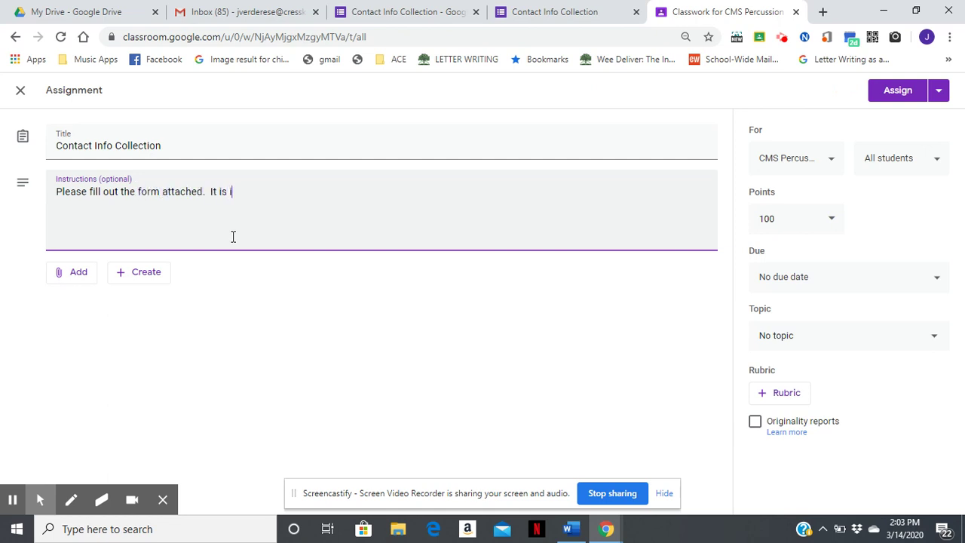
text(mportant that all)
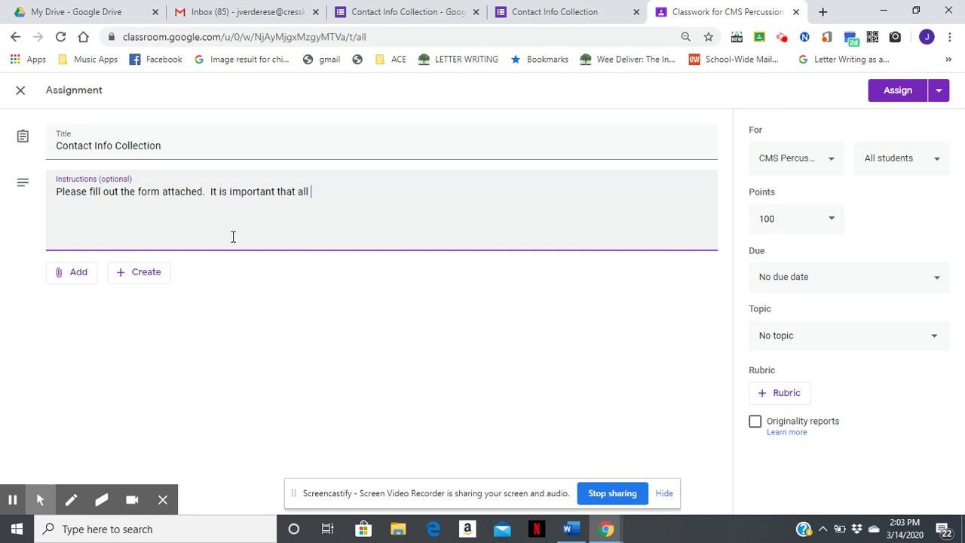
text( of the information is )
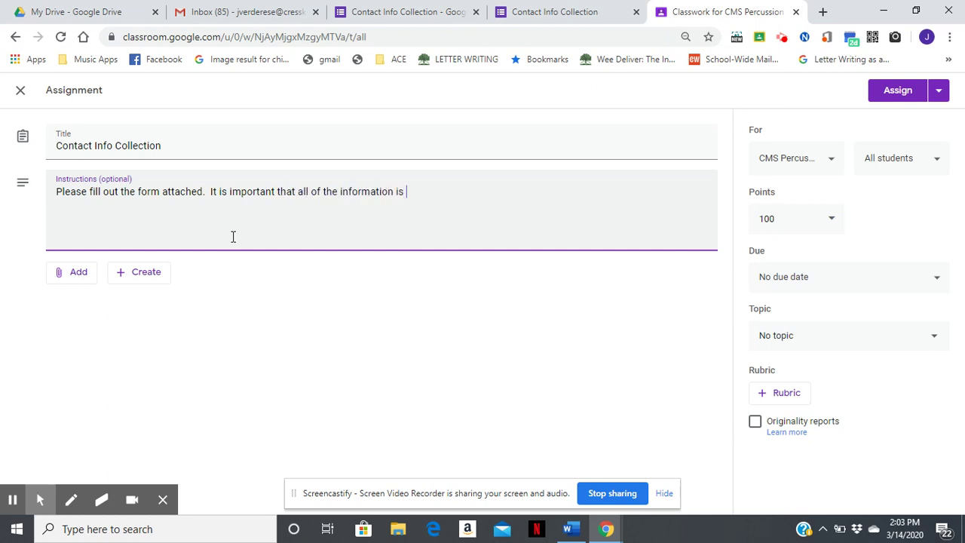
text(110%)
text( correct - so please )
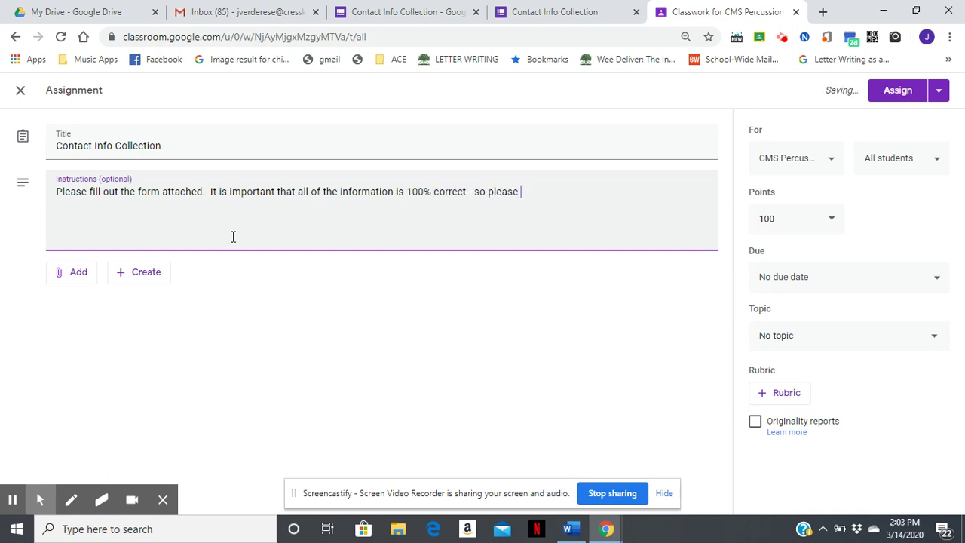
text(double chec)
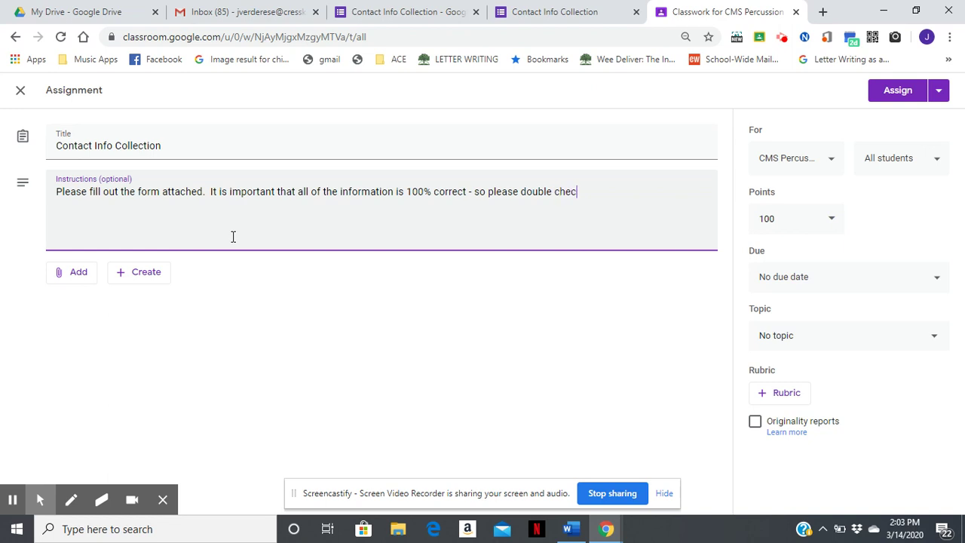
text(k before submittin)
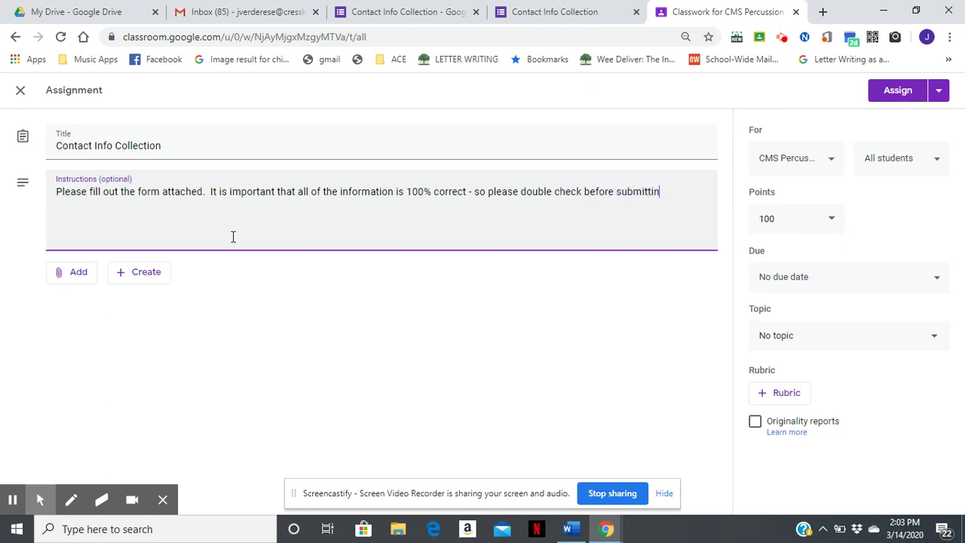
text(g.)
- Attach the pasted Contact Info Collection form URL to the assignment as a link
click(67, 281)
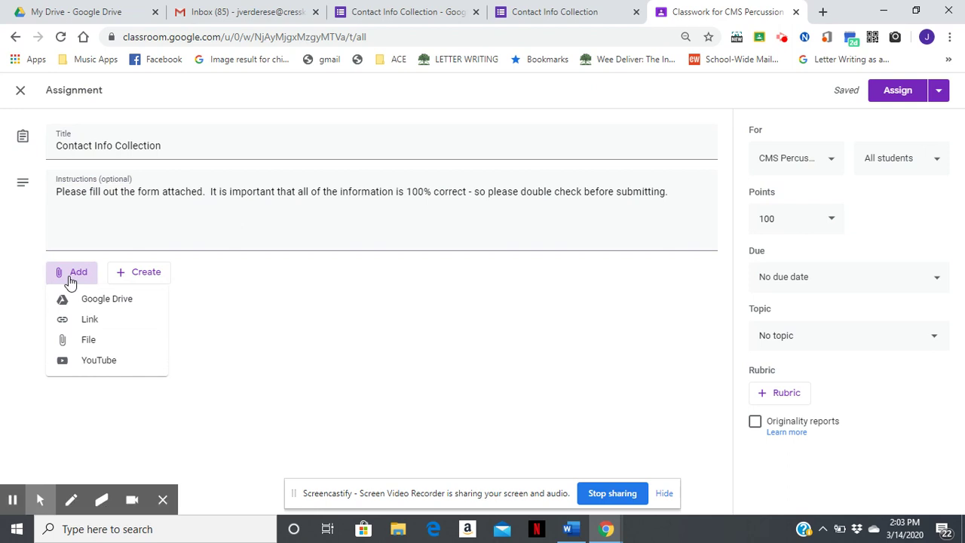
click(90, 321)
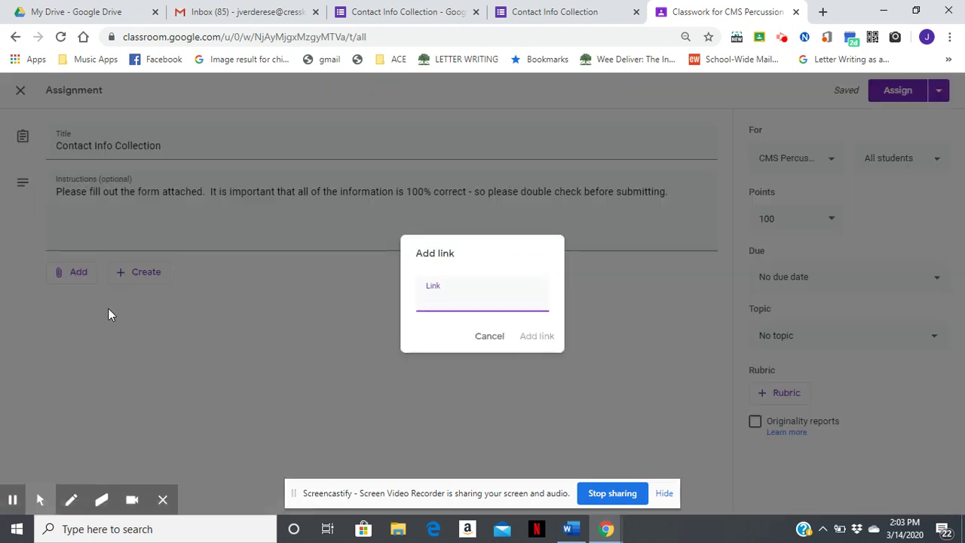
click(436, 299)
key(ctrl+v)
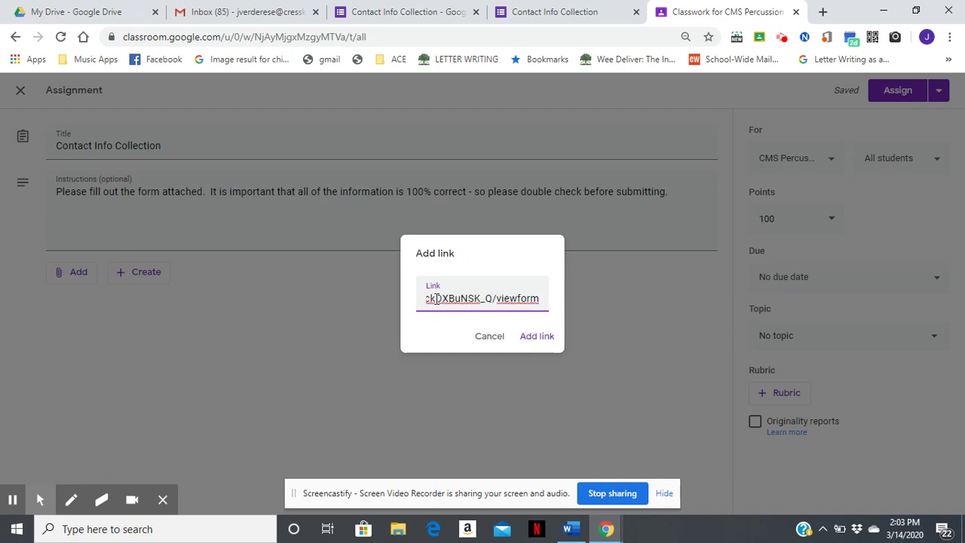
click(538, 336)
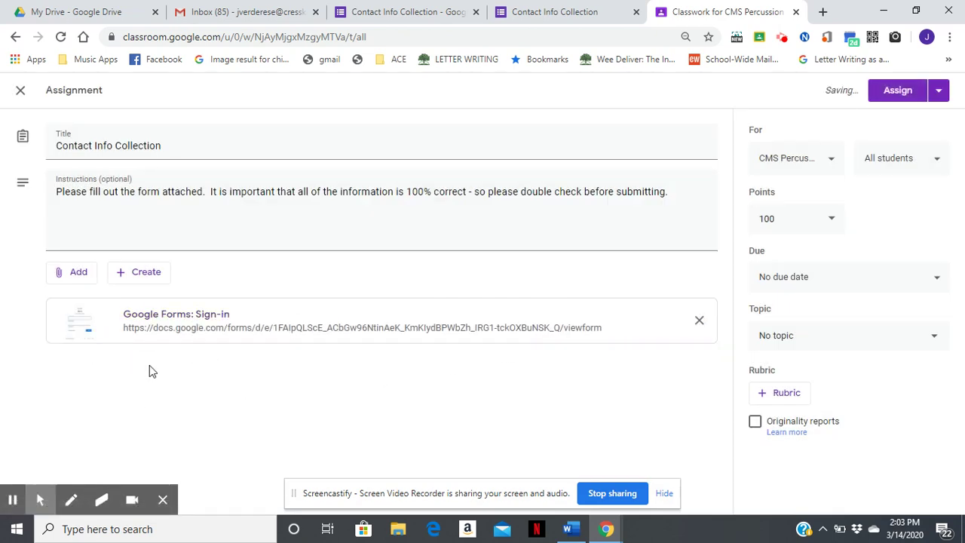
click(214, 316)
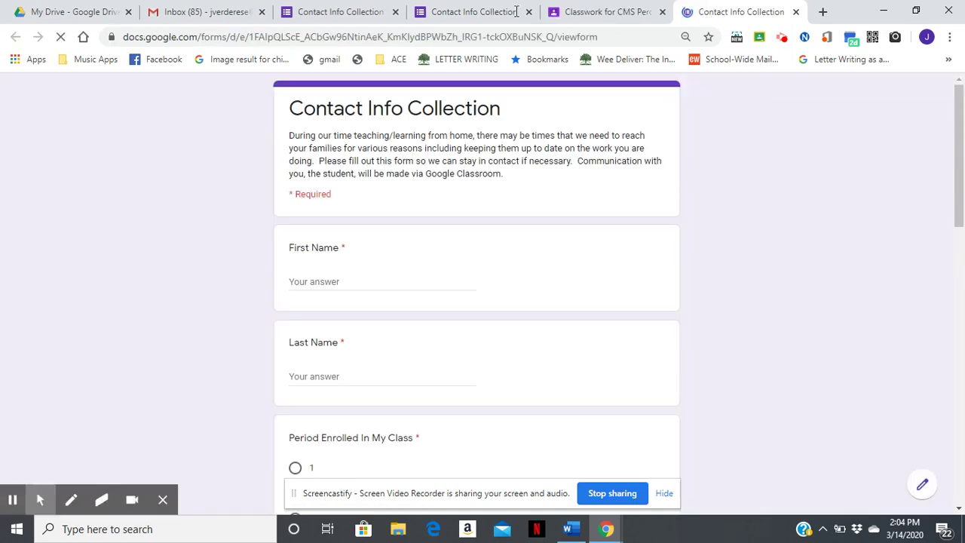
scroll(463, 249, down, 7)
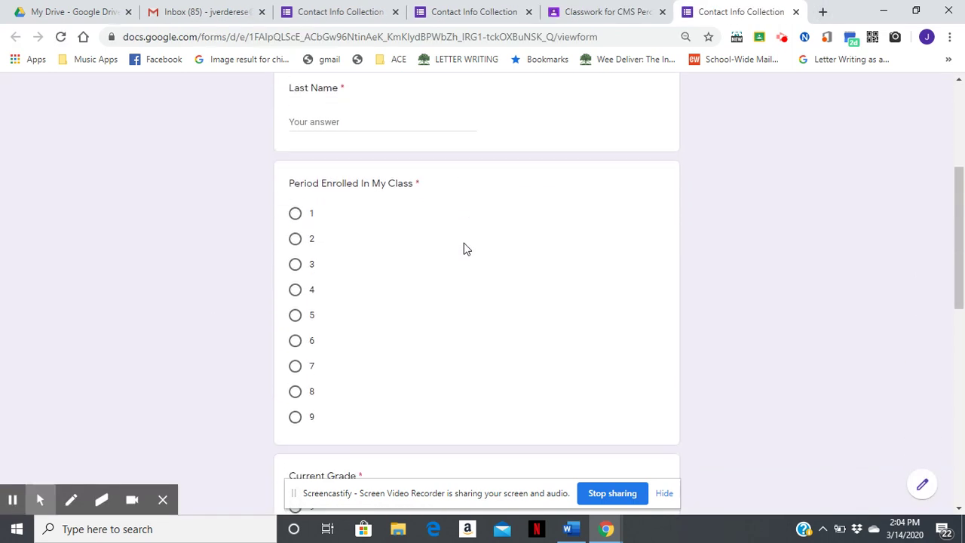
scroll(463, 249, up, 8)
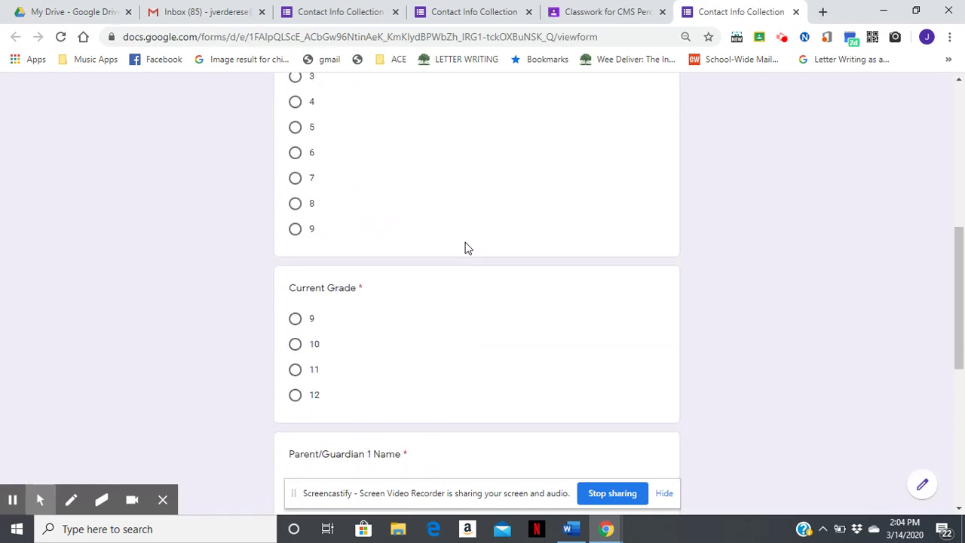
click(795, 11)
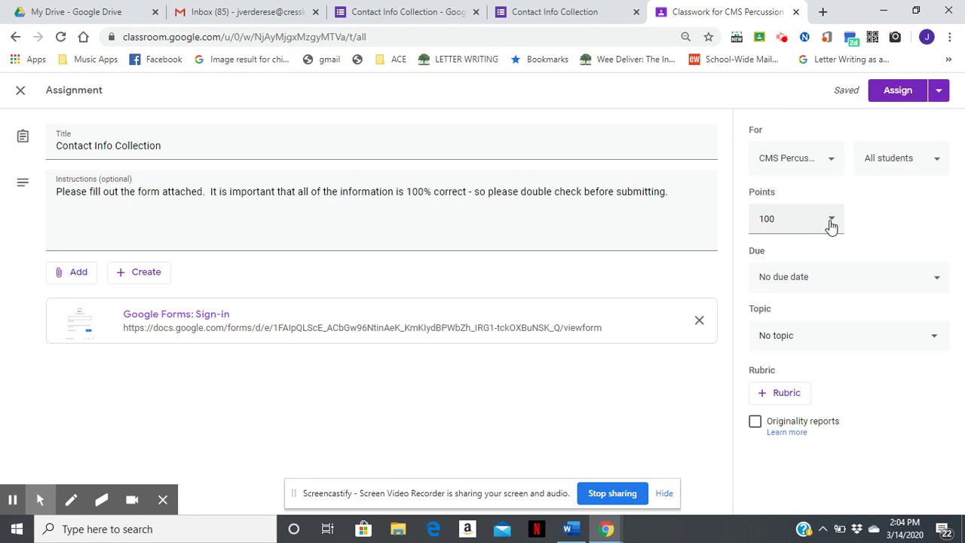
click(831, 161)
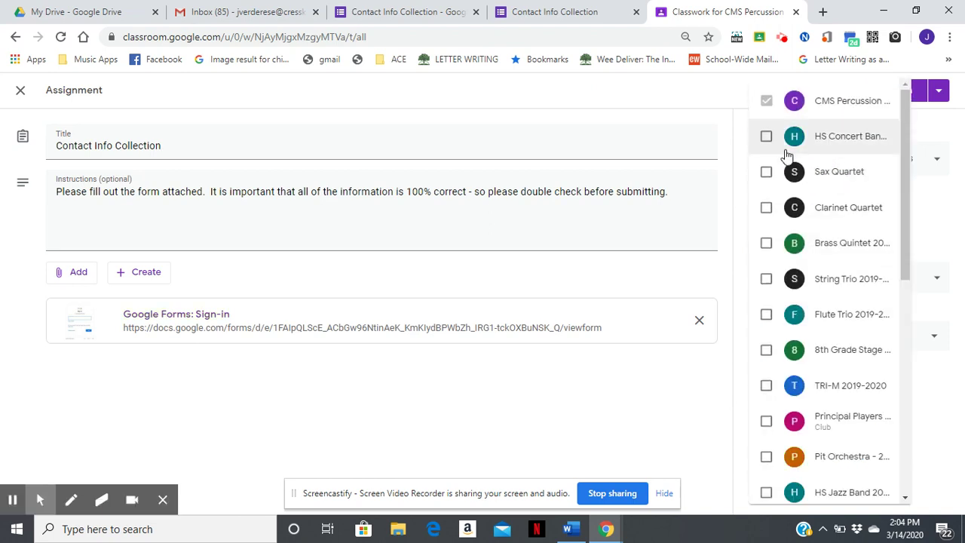
click(765, 136)
click(765, 172)
click(766, 207)
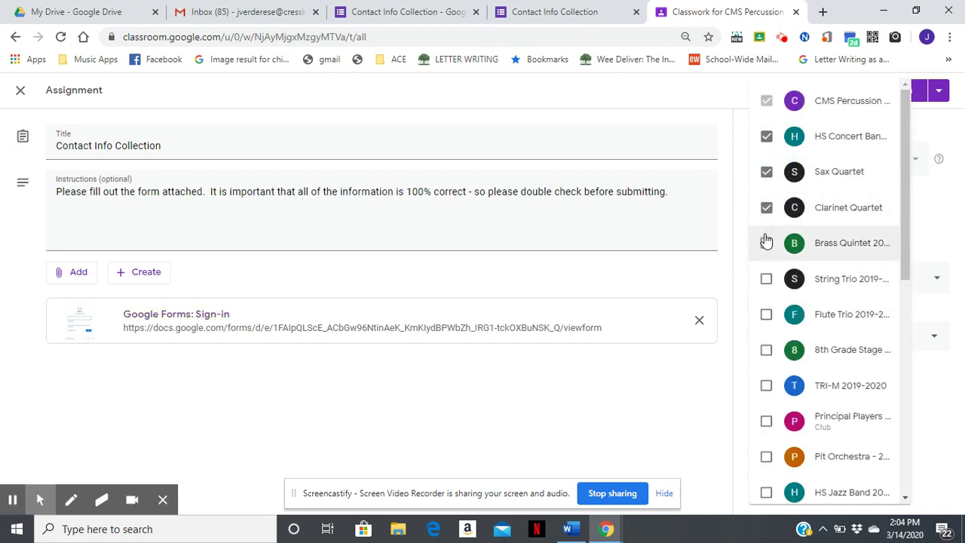
click(766, 243)
click(766, 278)
click(766, 315)
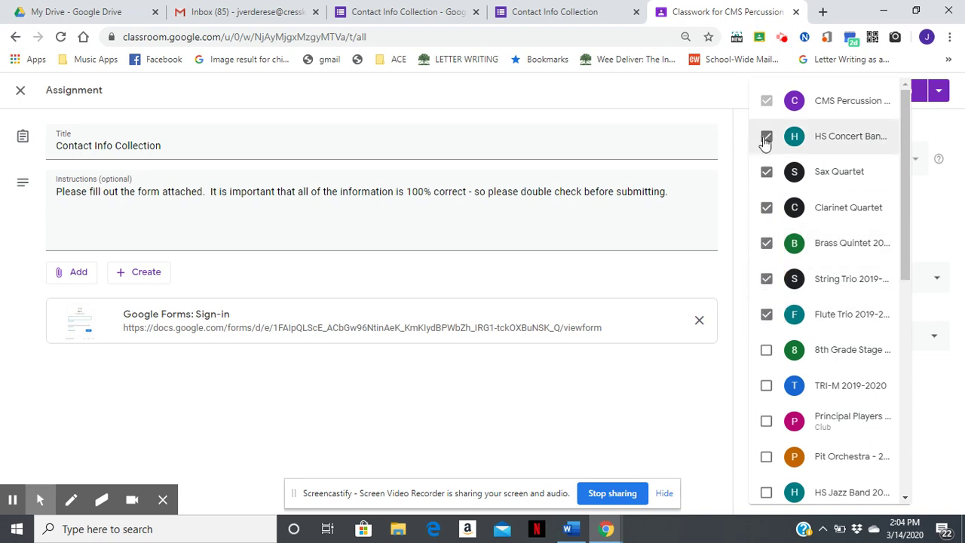
click(765, 137)
click(766, 172)
click(766, 207)
click(765, 243)
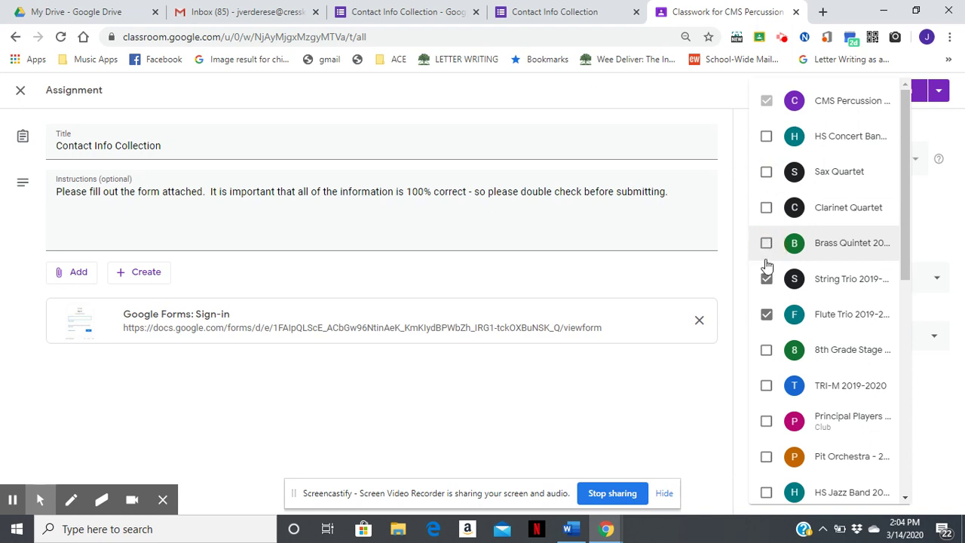
click(766, 278)
click(766, 314)
click(737, 216)
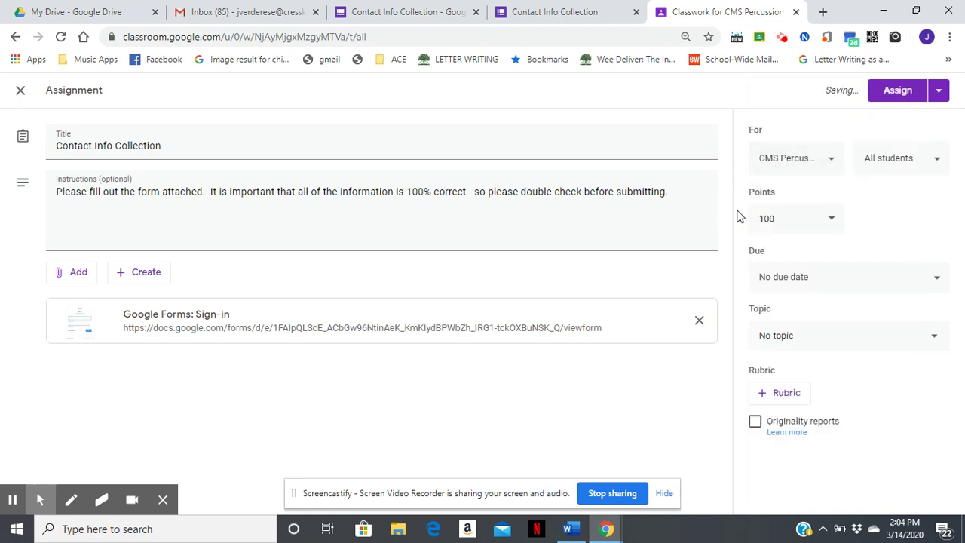
click(785, 220)
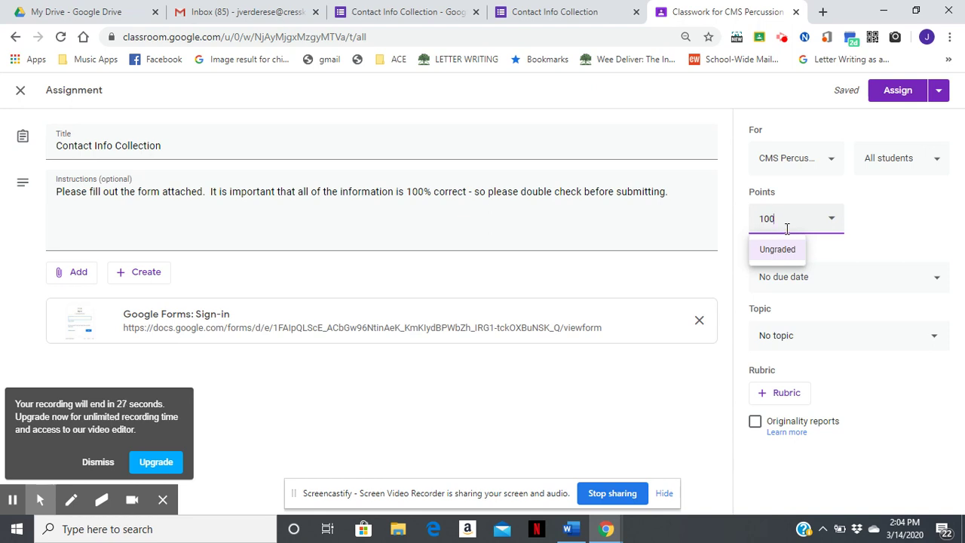
- Lower the assignment's points from 100 to 10 and pick Monday, March 16 as the due date
key(BackSpace)
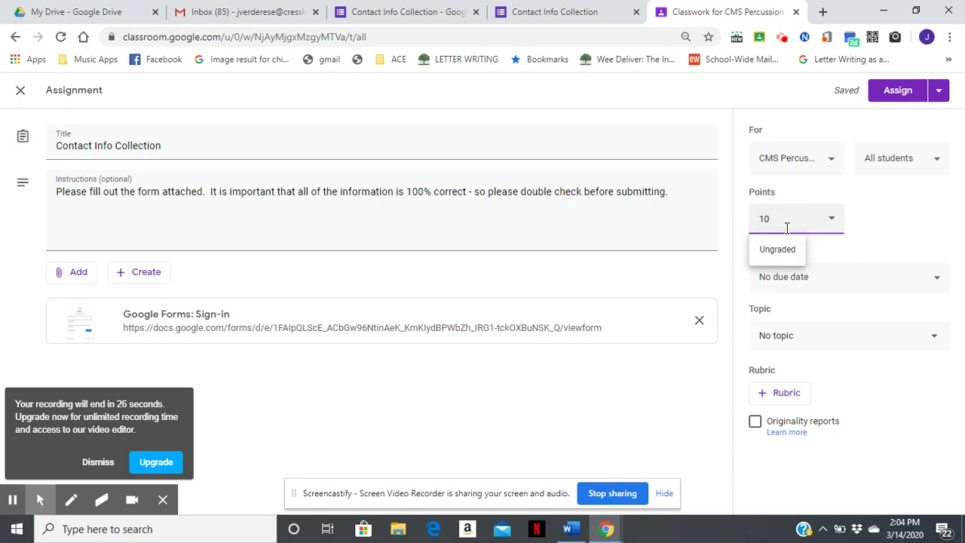
click(907, 232)
click(803, 279)
click(782, 326)
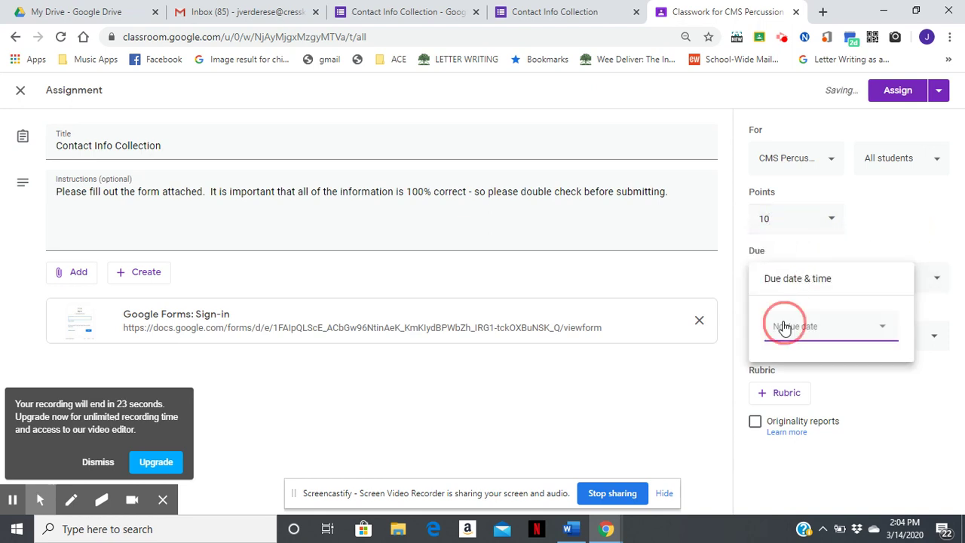
click(797, 422)
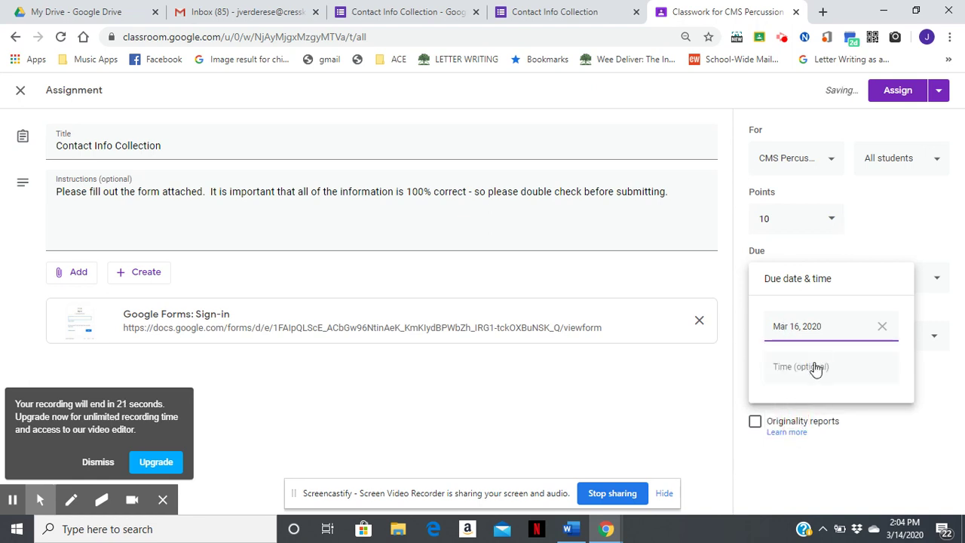
- Set the due time to 11:59 PM and leave the Topic as No topic
click(814, 365)
text(11:59)
key(Return)
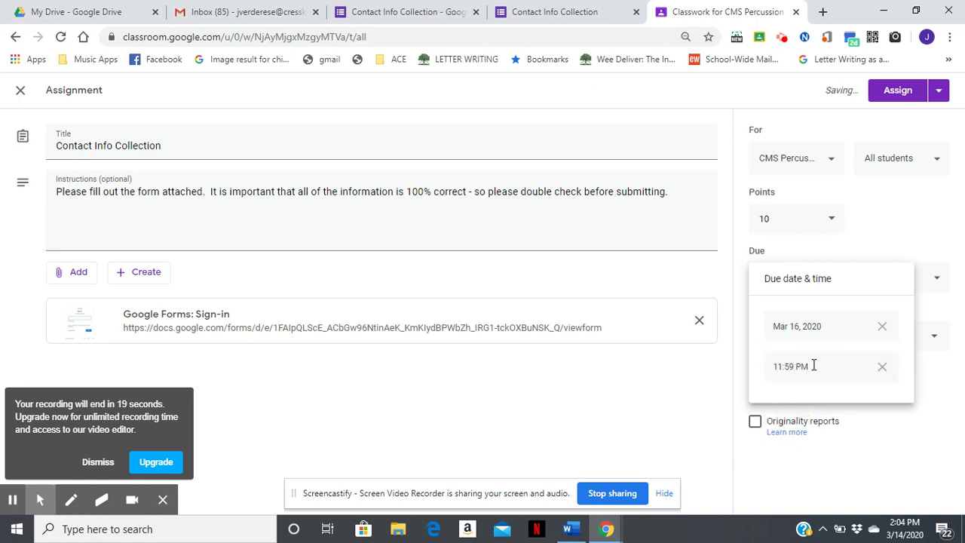
click(879, 462)
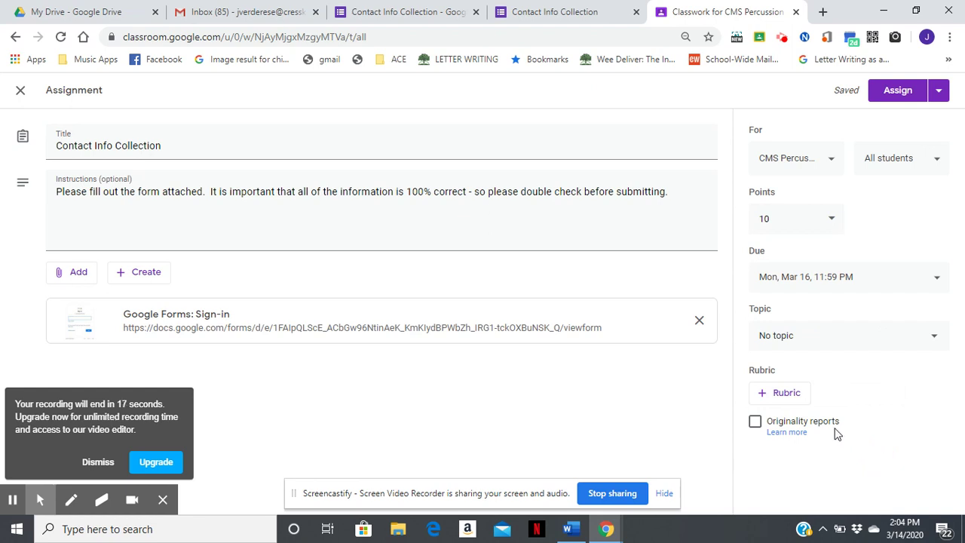
click(787, 332)
click(786, 336)
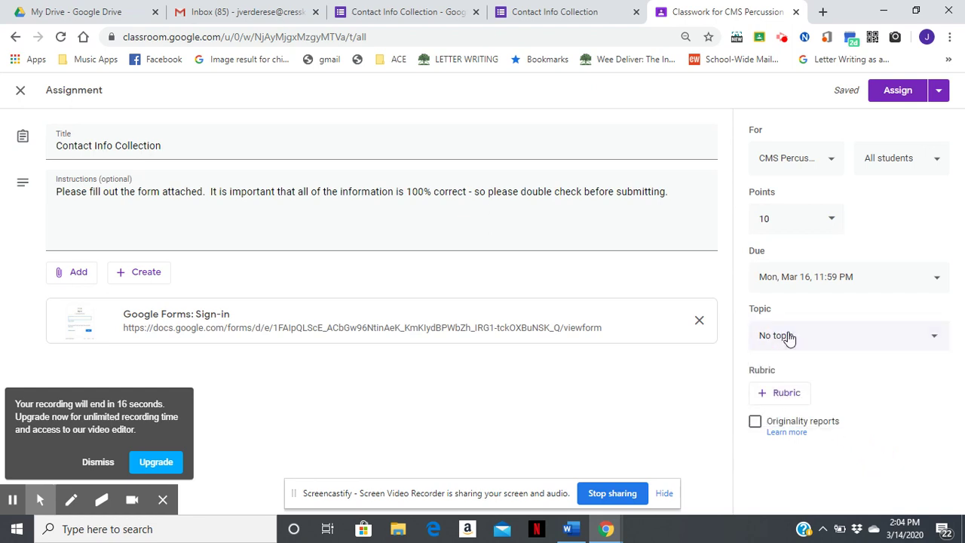